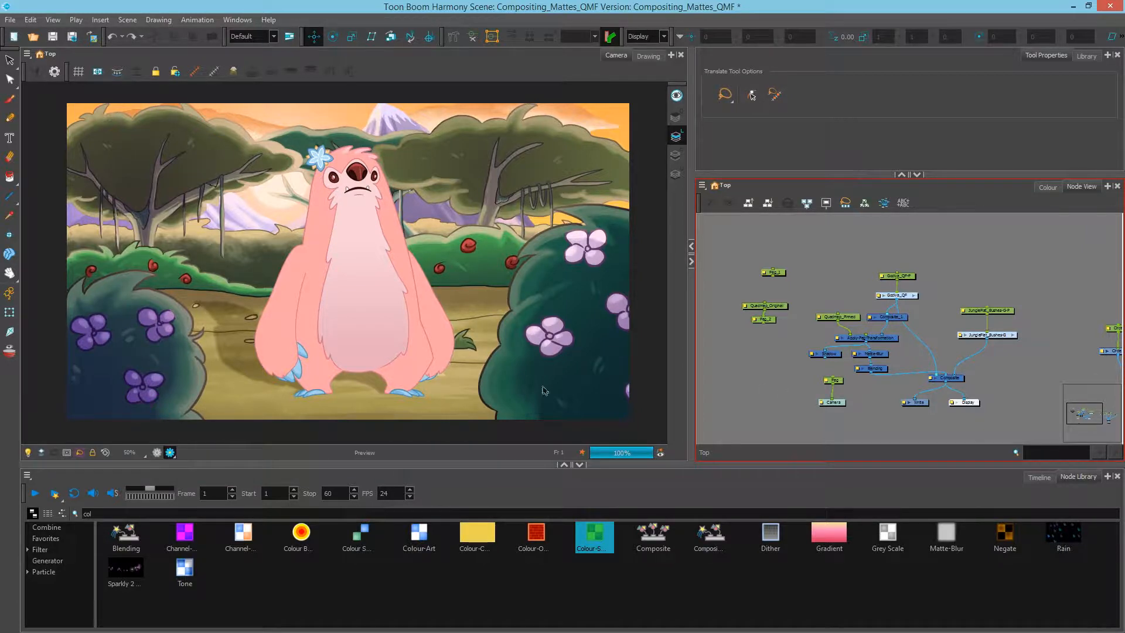
Switch the Camera view out of render preview and disconnect the Blending node from the main Composite.
{"action": "left_click", "coordinate": [156, 452]}
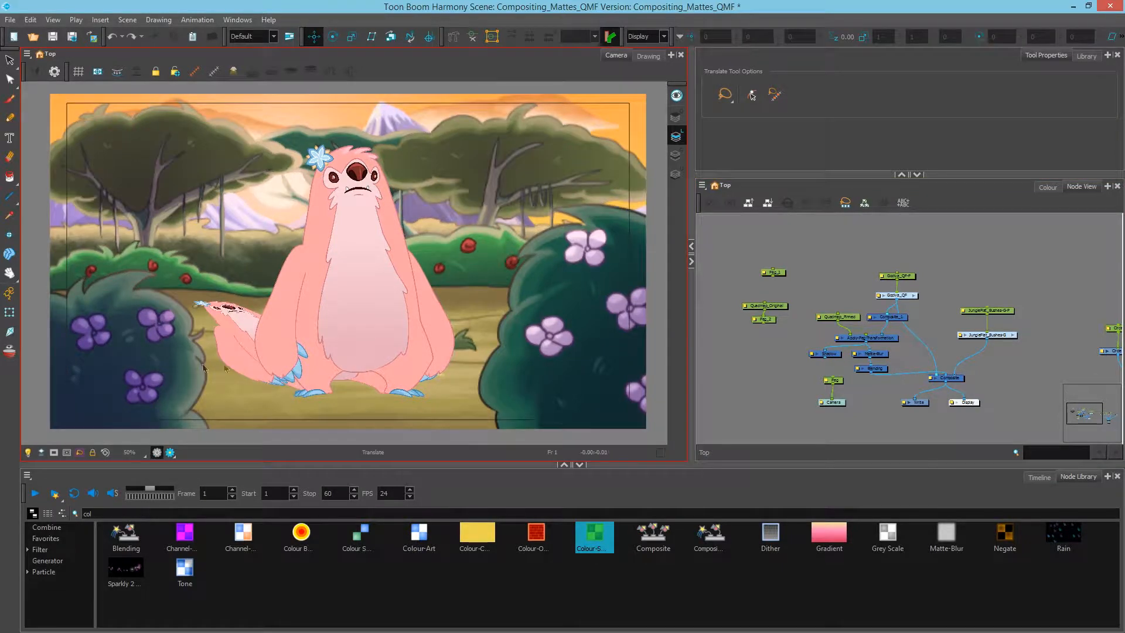
{"action": "left_click", "coordinate": [948, 380]}
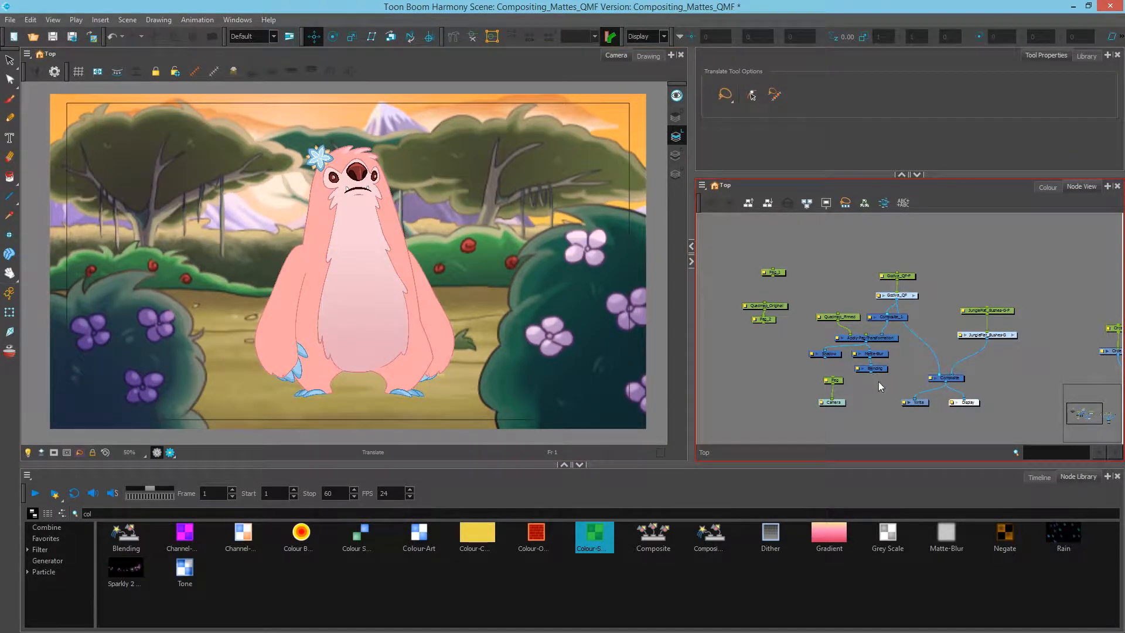
Move the old effect nodes aside in the network so that the Godiva_QF group and its peg stand apart above the Composite.
{"action": "left_click_drag", "start_coordinate": [826, 383], "coordinate": [845, 429]}
{"action": "left_click_drag", "start_coordinate": [876, 383], "coordinate": [826, 306]}
{"action": "left_click_drag", "start_coordinate": [883, 342], "coordinate": [799, 329]}
{"action": "left_click", "coordinate": [834, 355]}
{"action": "scroll", "coordinate": [792, 319], "scroll_direction": "up", "scroll_amount": 3}
{"action": "left_click_drag", "start_coordinate": [732, 324], "coordinate": [772, 321]}
{"action": "left_click_drag", "start_coordinate": [887, 309], "coordinate": [790, 326]}
{"action": "left_click_drag", "start_coordinate": [935, 372], "coordinate": [838, 277]}
{"action": "left_click_drag", "start_coordinate": [873, 329], "coordinate": [1007, 274]}
{"action": "left_click", "coordinate": [862, 306]}
{"action": "left_click_drag", "start_coordinate": [775, 284], "coordinate": [812, 232]}
{"action": "left_click_drag", "start_coordinate": [858, 277], "coordinate": [839, 326]}
{"action": "left_click", "coordinate": [815, 261]}
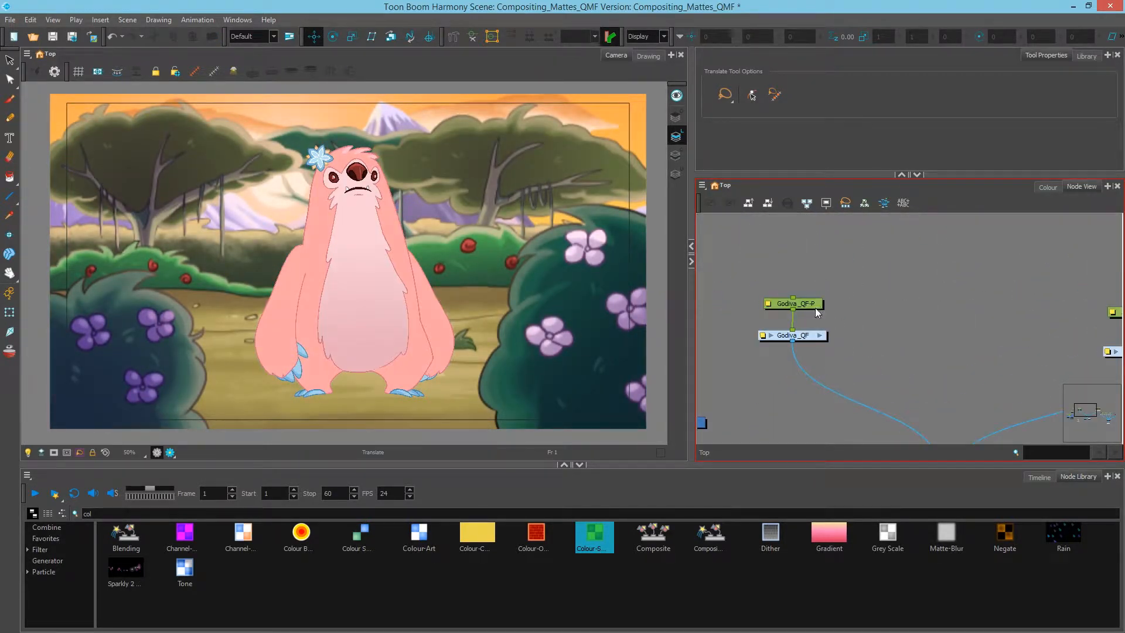
Scale the Godiva_QF-P peg to about 0.62 and reposition the character slightly up and to the left in the clearing.
{"action": "left_click", "coordinate": [815, 306]}
{"action": "left_click", "coordinate": [351, 37]}
{"action": "left_click", "coordinate": [365, 287]}
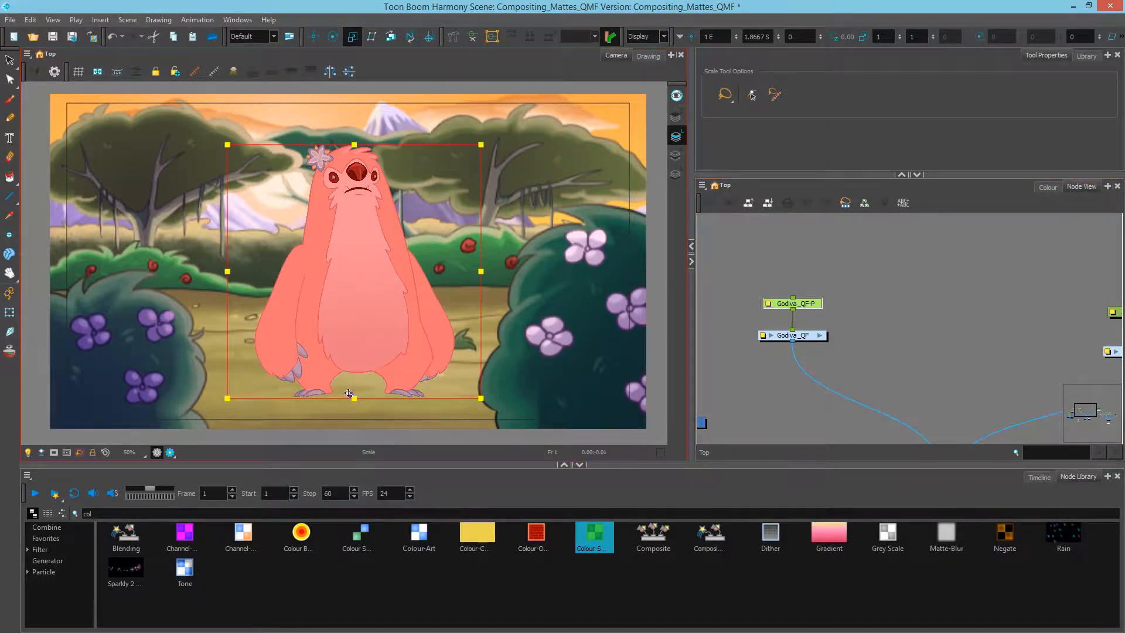
{"action": "left_click_drag", "start_coordinate": [433, 185], "coordinate": [401, 265]}
{"action": "left_click", "coordinate": [314, 36]}
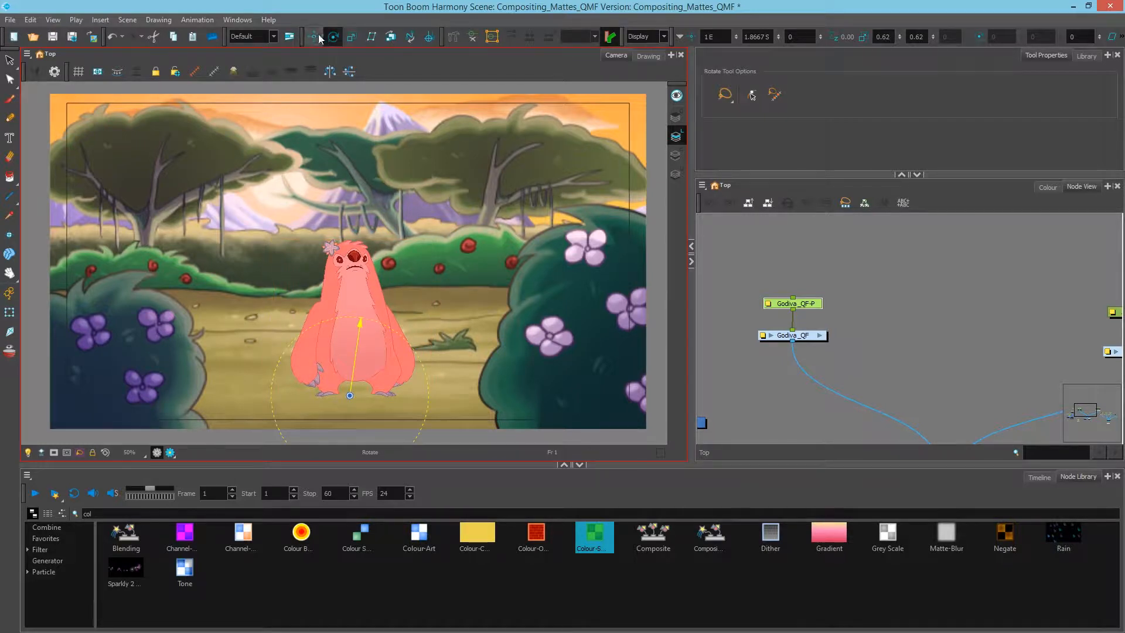
{"action": "left_click_drag", "start_coordinate": [387, 312], "coordinate": [350, 266]}
Add an Apply-Peg-Transformation node between Godiva_QF and the Composite, and attach a new Peg to it.
{"action": "left_click_drag", "start_coordinate": [847, 282], "coordinate": [795, 355]}
{"action": "left_click_drag", "start_coordinate": [878, 354], "coordinate": [854, 316]}
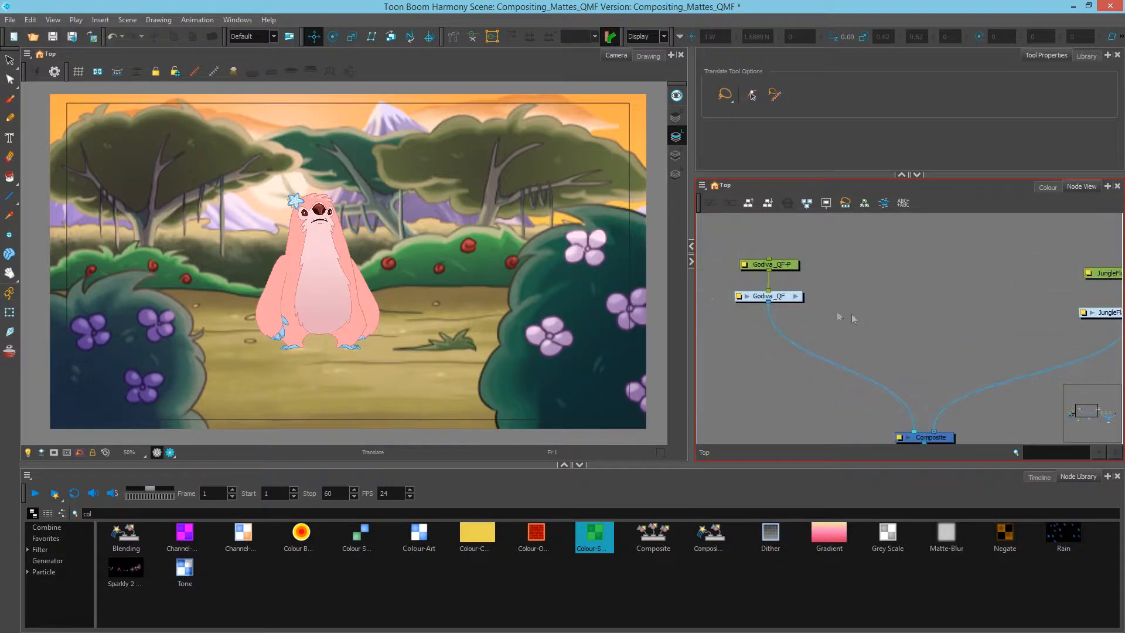
{"action": "double_click", "coordinate": [87, 514]}
{"action": "key", "text": "BackSpace"}
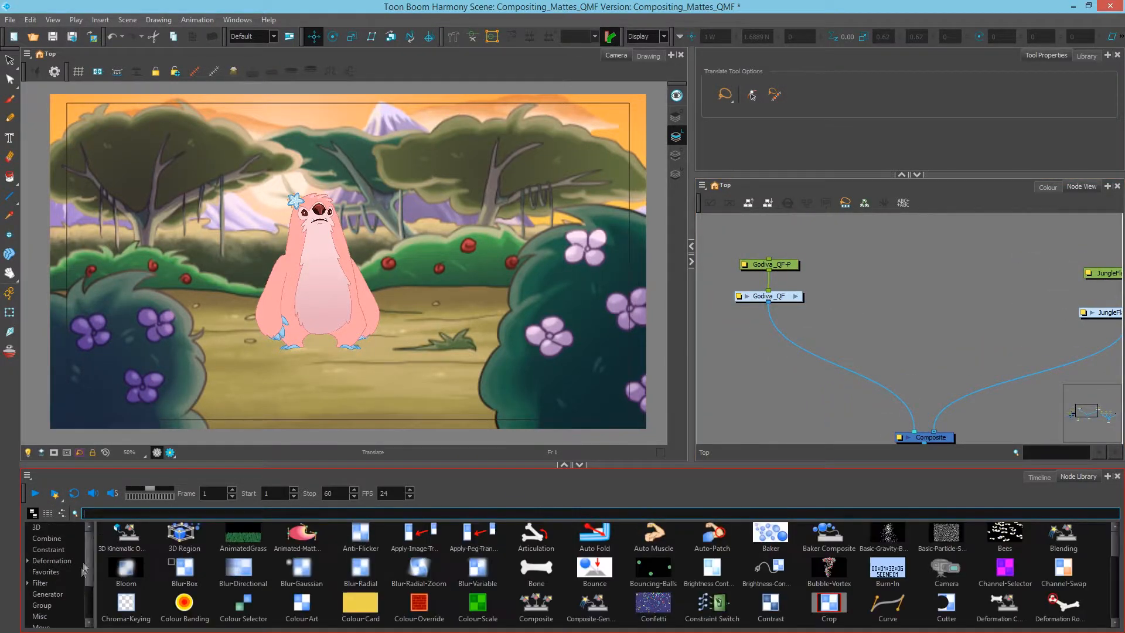
{"action": "left_click", "coordinate": [61, 624]}
{"action": "left_click_drag", "start_coordinate": [185, 534], "coordinate": [924, 434]}
{"action": "left_click_drag", "start_coordinate": [862, 326], "coordinate": [871, 335]}
{"action": "left_click_drag", "start_coordinate": [360, 534], "coordinate": [842, 299]}
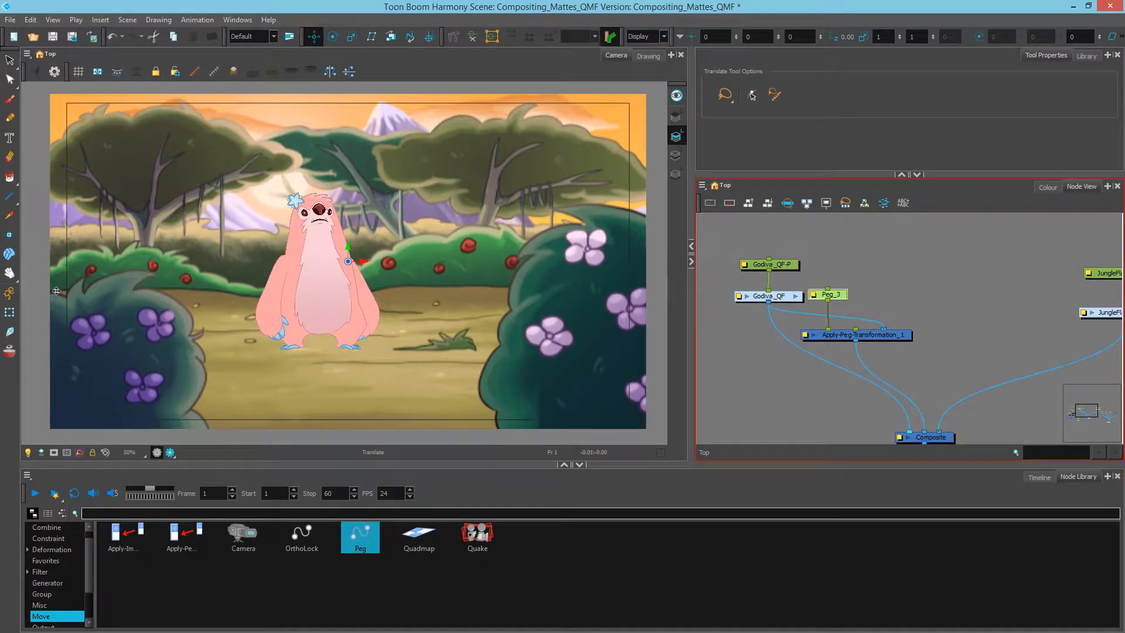
Move the duplicated character to the right of the original with its new peg and scale it to about 0.91.
{"action": "left_click_drag", "start_coordinate": [315, 224], "coordinate": [436, 252]}
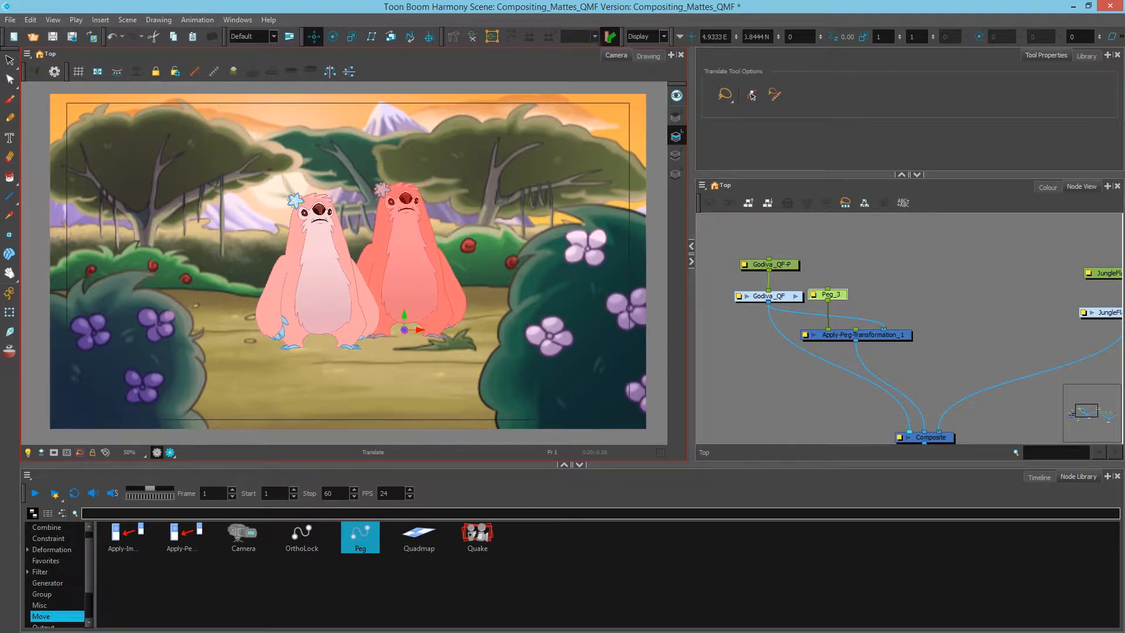
{"action": "left_click", "coordinate": [352, 37]}
{"action": "left_click_drag", "start_coordinate": [483, 182], "coordinate": [476, 195]}
{"action": "left_click", "coordinate": [916, 361]}
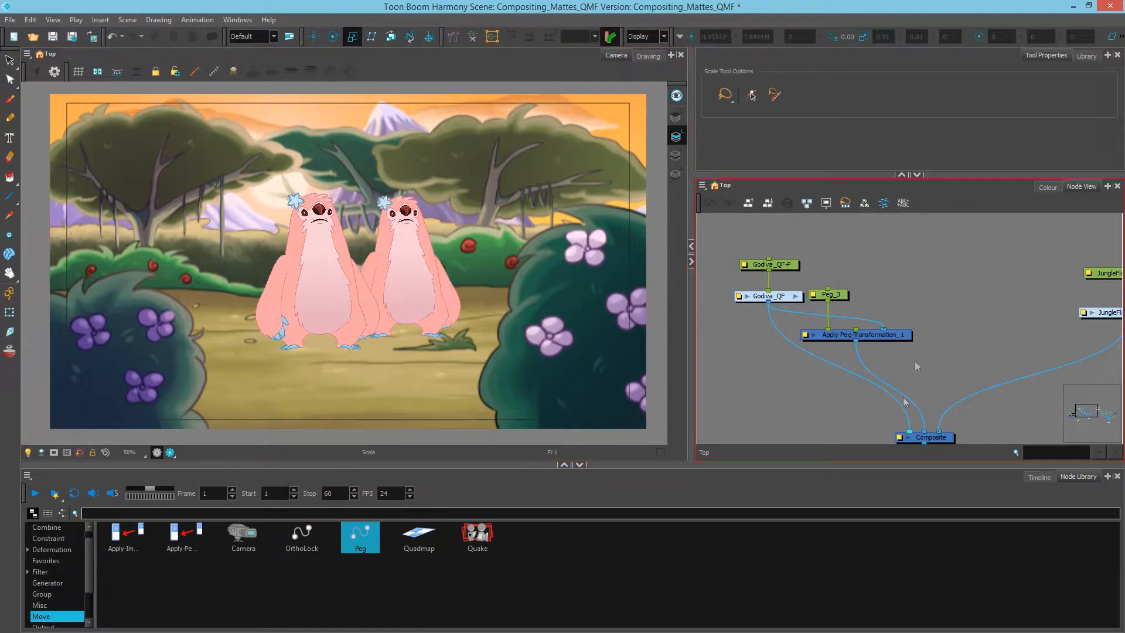
Add a second Apply-Peg-Transformation node from the first one's output to the Composite, and attach another Peg to it.
{"action": "mouse_move", "coordinate": [184, 536]}
{"action": "left_mouse_down"}
{"action": "mouse_move", "coordinate": [970, 404]}
{"action": "mouse_move", "coordinate": [918, 360]}
{"action": "left_mouse_up"}
{"action": "mouse_move", "coordinate": [857, 341]}
{"action": "left_mouse_down"}
{"action": "mouse_move", "coordinate": [944, 354]}
{"action": "mouse_move", "coordinate": [935, 443]}
{"action": "left_mouse_up"}
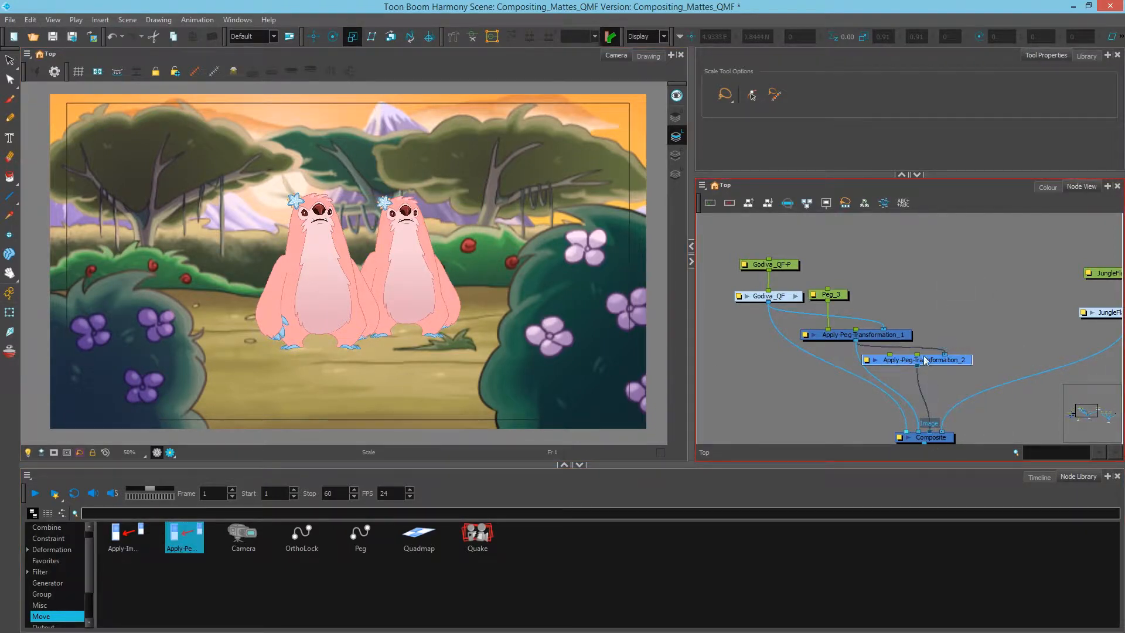
{"action": "left_click_drag", "start_coordinate": [920, 360], "coordinate": [931, 373]}
{"action": "left_click", "coordinate": [371, 535]}
{"action": "left_click_drag", "start_coordinate": [371, 535], "coordinate": [931, 326]}
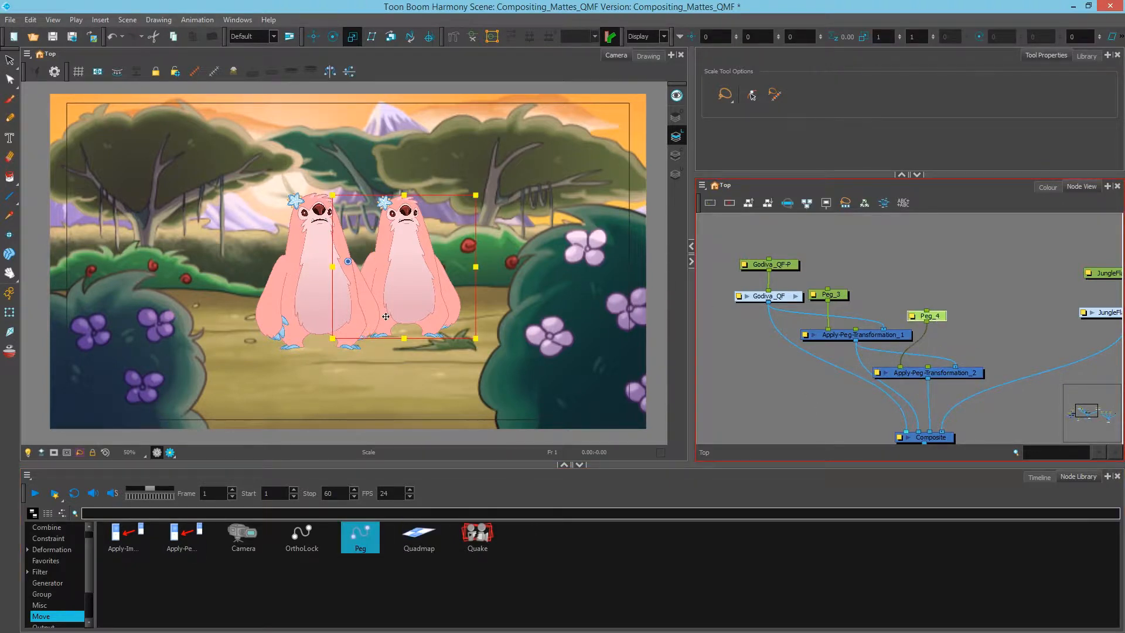
Move the third character with the second new peg to the left of the original.
{"action": "left_click", "coordinate": [313, 36]}
{"action": "left_click_drag", "start_coordinate": [344, 258], "coordinate": [276, 254]}
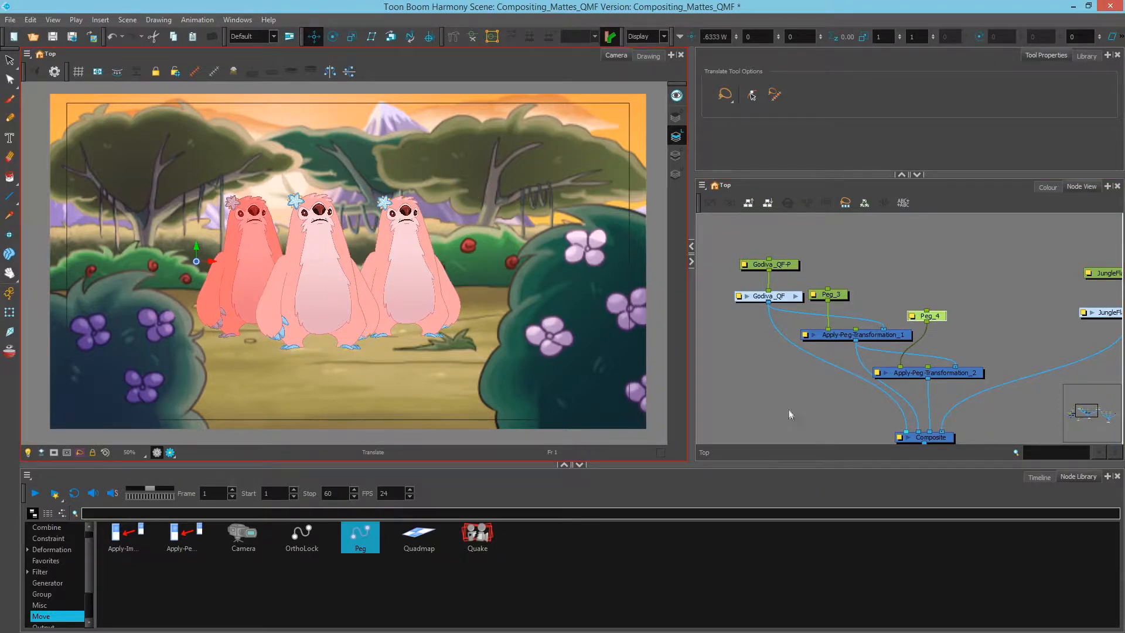
{"action": "left_click", "coordinate": [789, 409]}
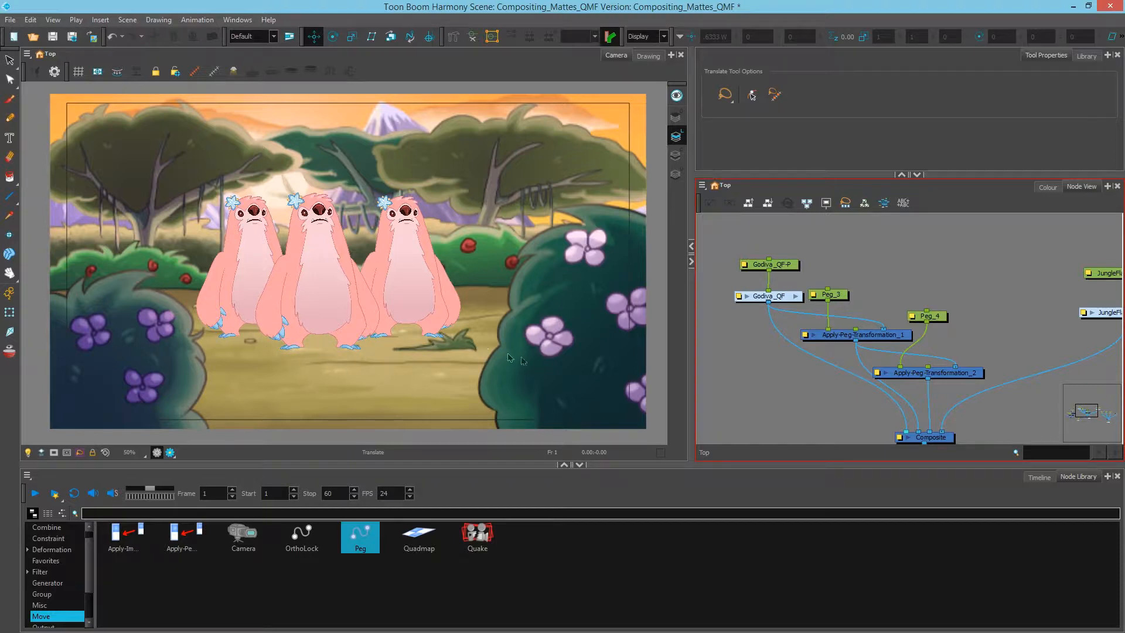
Add a vector drawing layer named Shadow, connect it to the Composite between the characters and the bushes, and place its node in clear space.
{"action": "left_click_drag", "start_coordinate": [784, 390], "coordinate": [798, 364]}
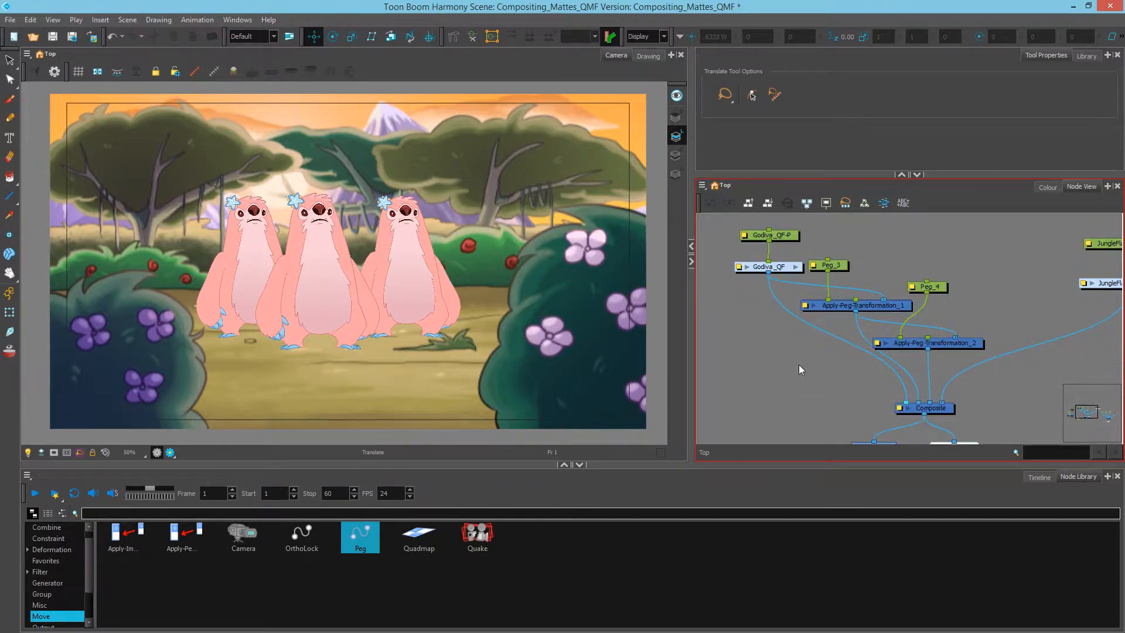
{"action": "key", "text": "ctrl+r"}
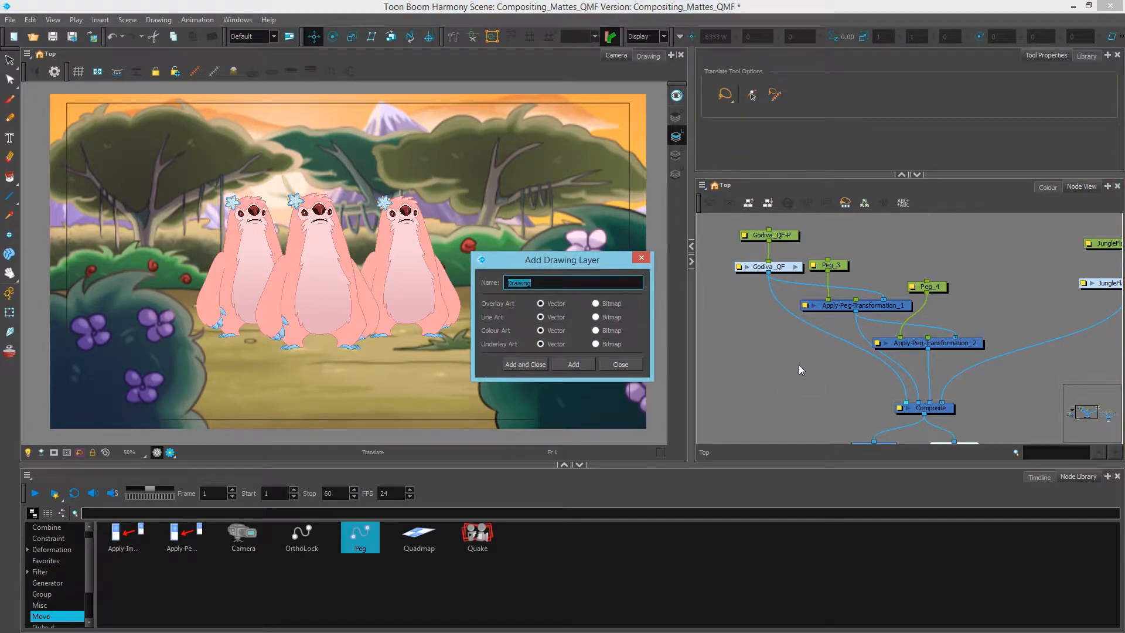
{"action": "type", "text": "Shadow"}
{"action": "left_click", "coordinate": [539, 362]}
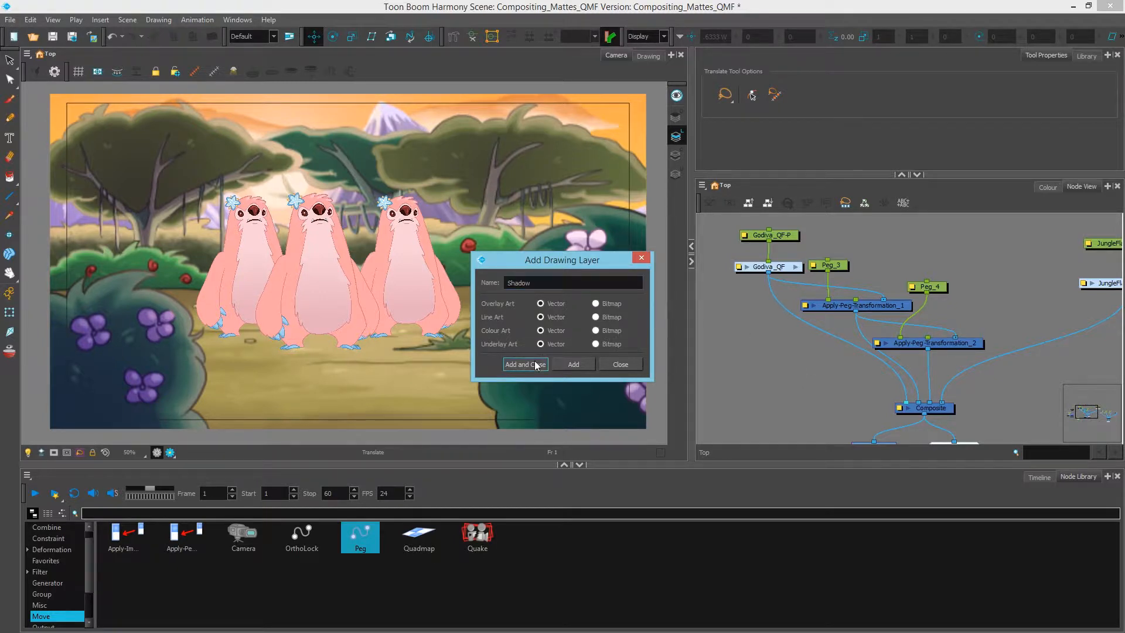
{"action": "left_click_drag", "start_coordinate": [941, 357], "coordinate": [934, 402]}
{"action": "left_click_drag", "start_coordinate": [786, 347], "coordinate": [1036, 262]}
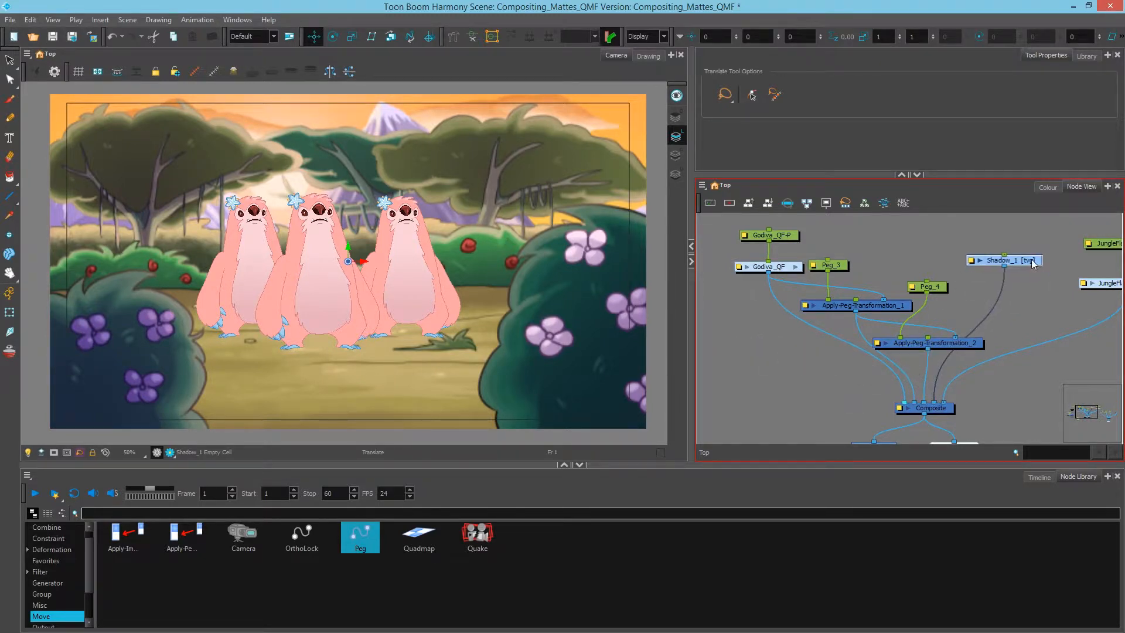
{"action": "left_click_drag", "start_coordinate": [749, 226], "coordinate": [893, 328]}
{"action": "left_click", "coordinate": [940, 299]}
{"action": "left_click_drag", "start_coordinate": [967, 278], "coordinate": [957, 316]}
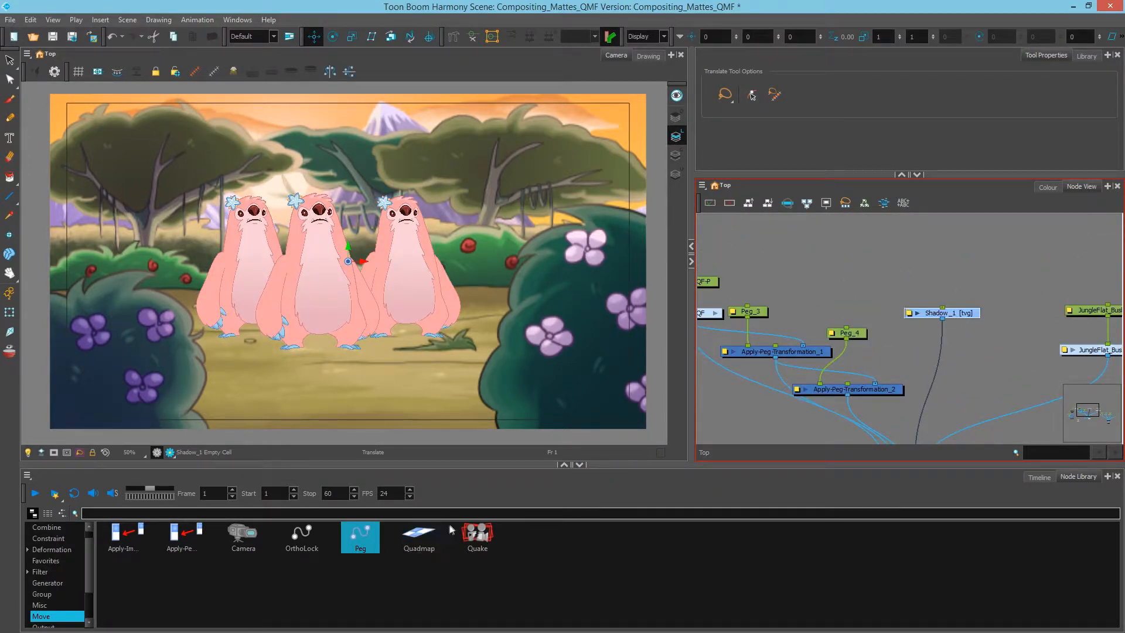
Draw an ellipse under the front character's feet on the shadow layer and fill it with the COMP palette's Matte colour.
{"action": "left_click", "coordinate": [1048, 188]}
{"action": "left_click", "coordinate": [745, 256]}
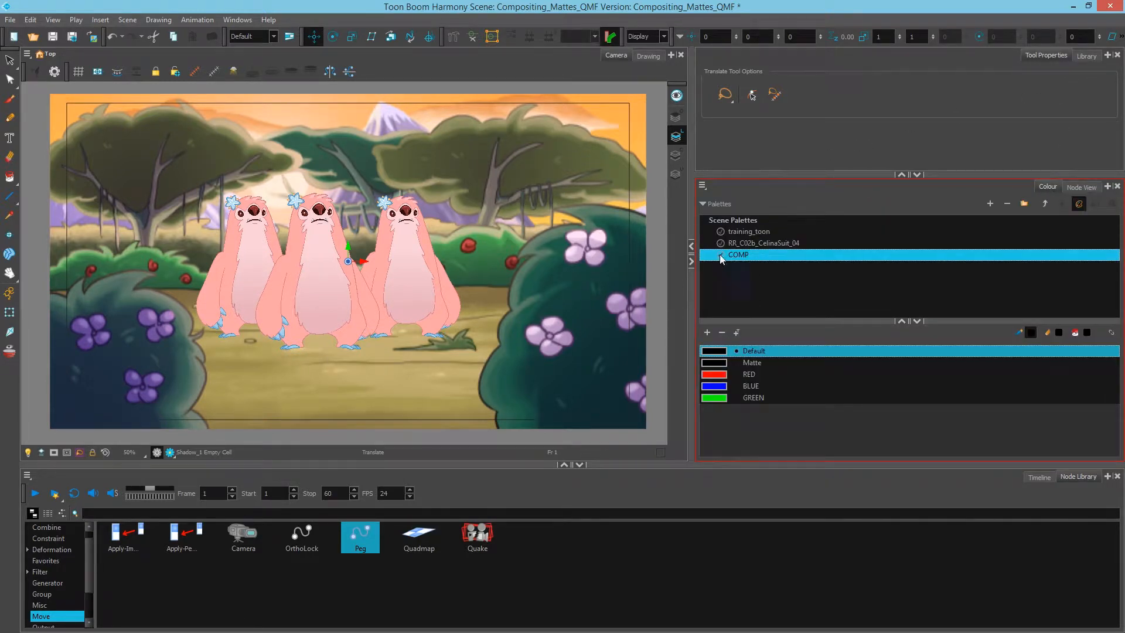
{"action": "left_click", "coordinate": [723, 363]}
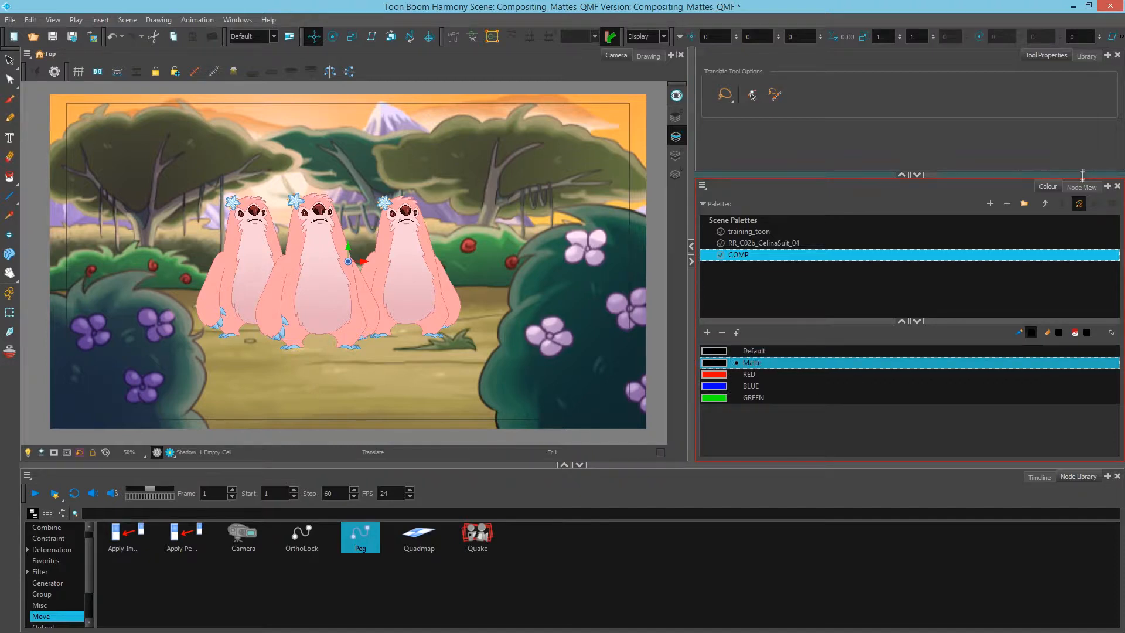
{"action": "left_click", "coordinate": [1082, 187]}
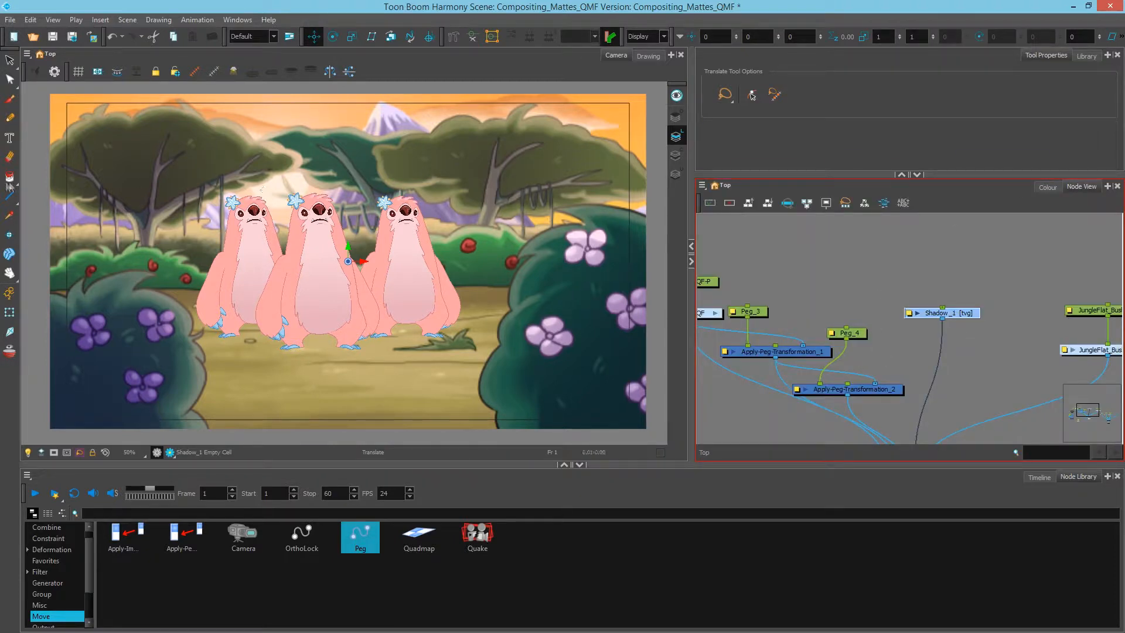
{"action": "left_click", "coordinate": [10, 198]}
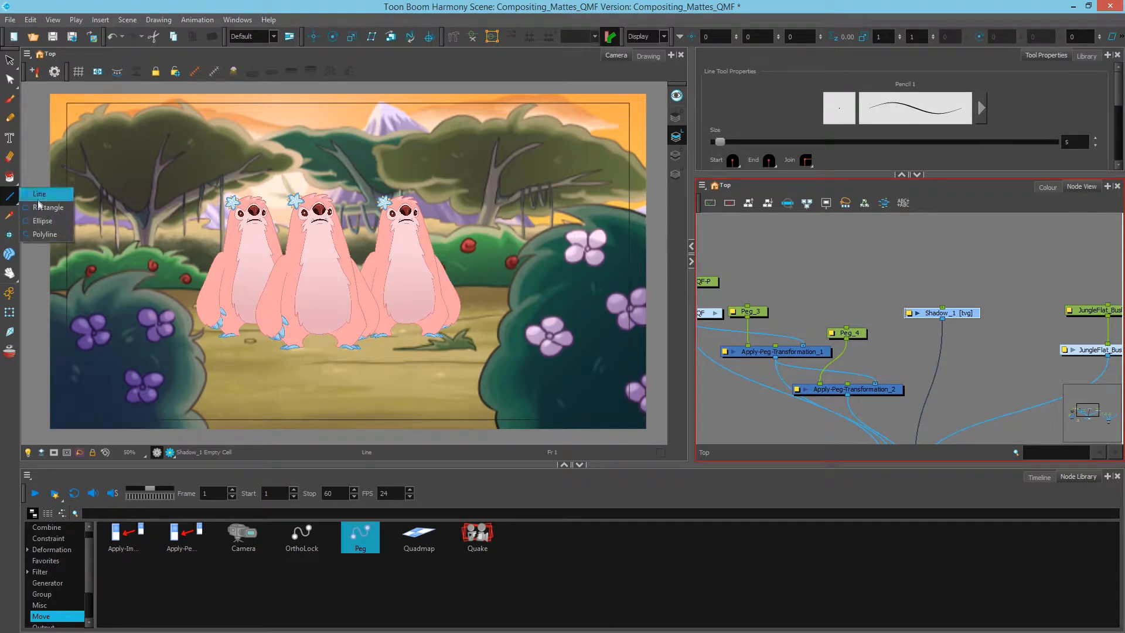
{"action": "left_click", "coordinate": [42, 221]}
{"action": "left_click_drag", "start_coordinate": [266, 336], "coordinate": [375, 359]}
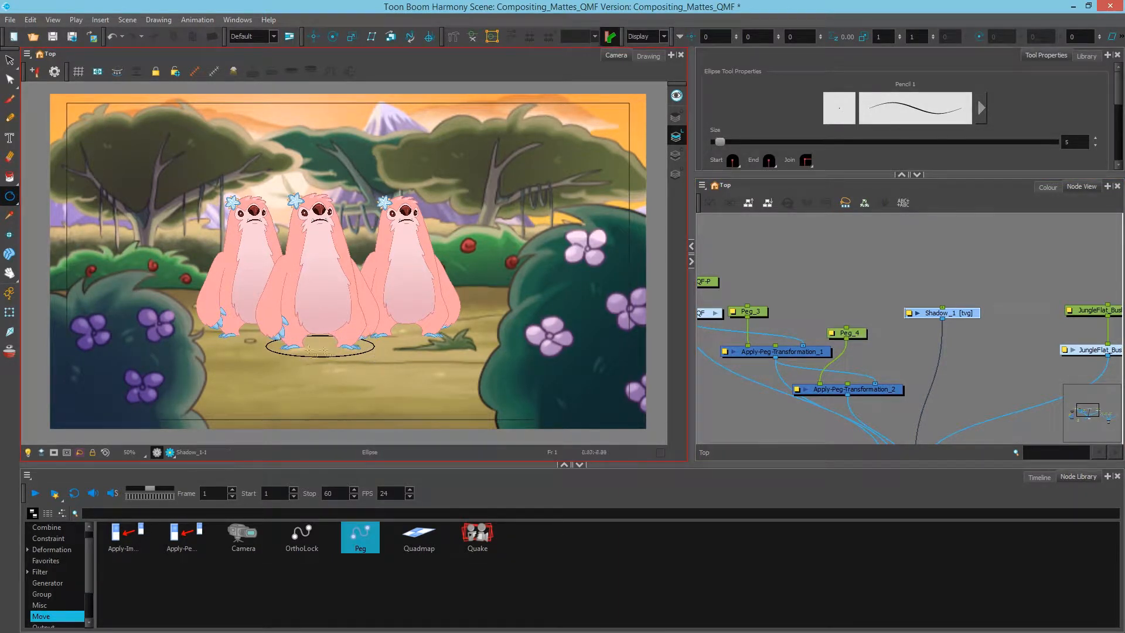
{"action": "left_click", "coordinate": [10, 177]}
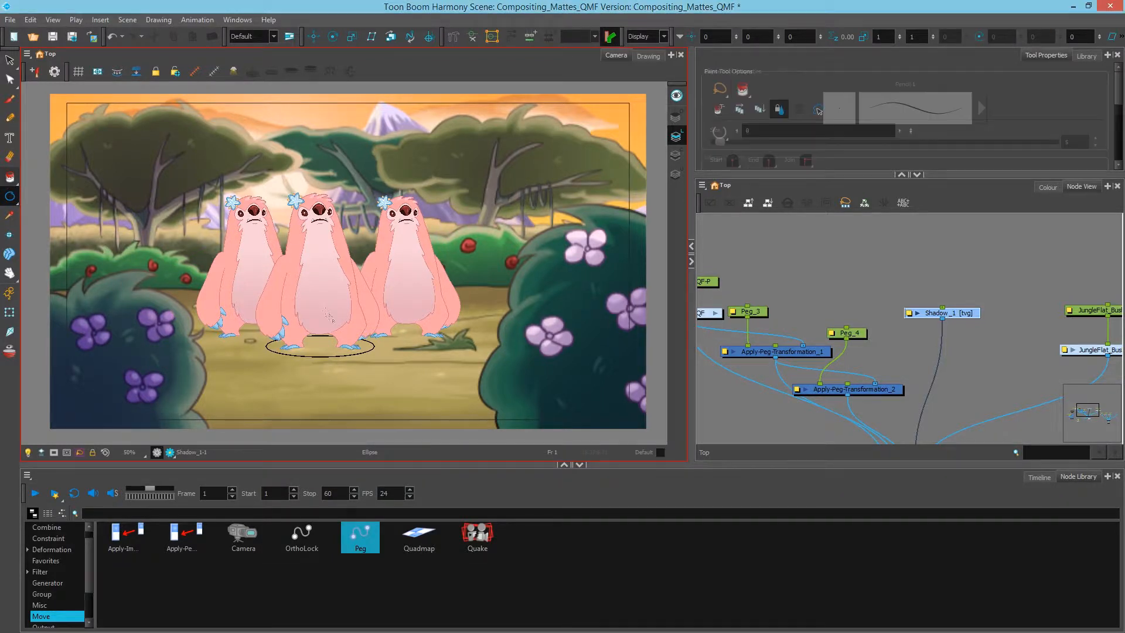
{"action": "left_click", "coordinate": [322, 346]}
Delete the ellipse's outline in the Drawing view using Marquee selection, leaving only the fill, and return to the Camera view.
{"action": "left_click", "coordinate": [10, 60]}
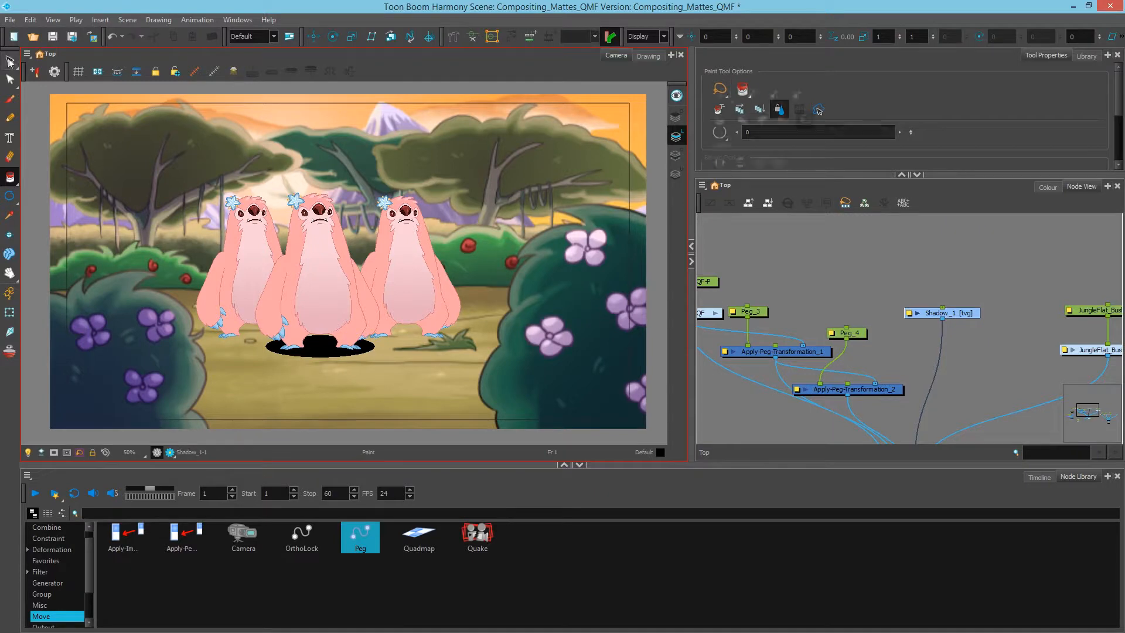
{"action": "left_click", "coordinate": [648, 56]}
{"action": "scroll", "coordinate": [320, 343], "scroll_direction": "up", "scroll_amount": 5}
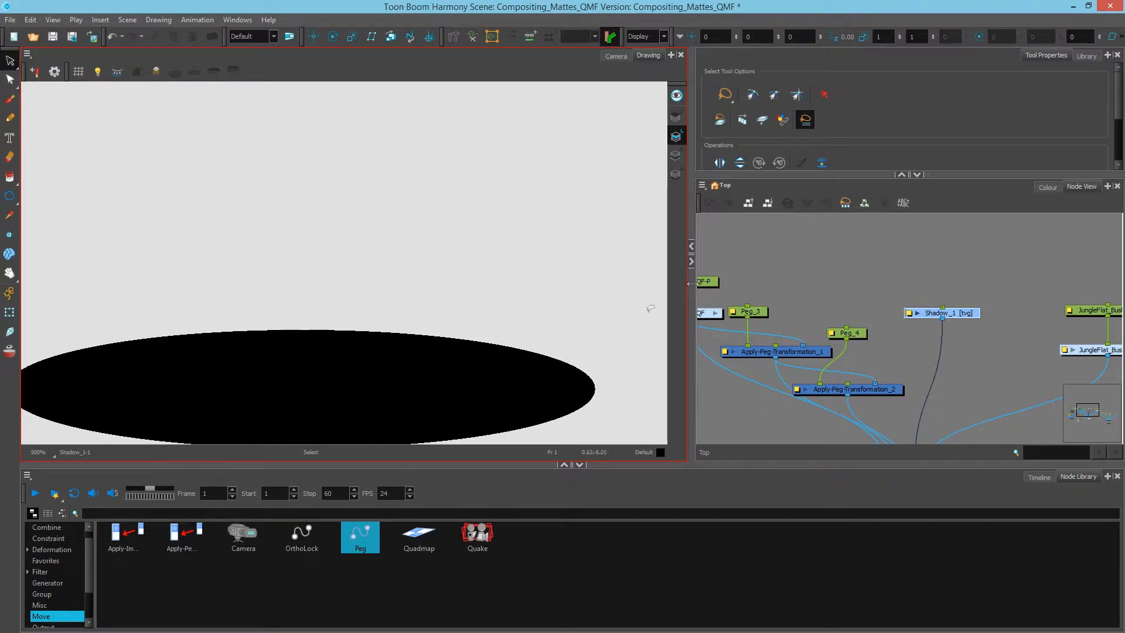
{"action": "left_click", "coordinate": [727, 100]}
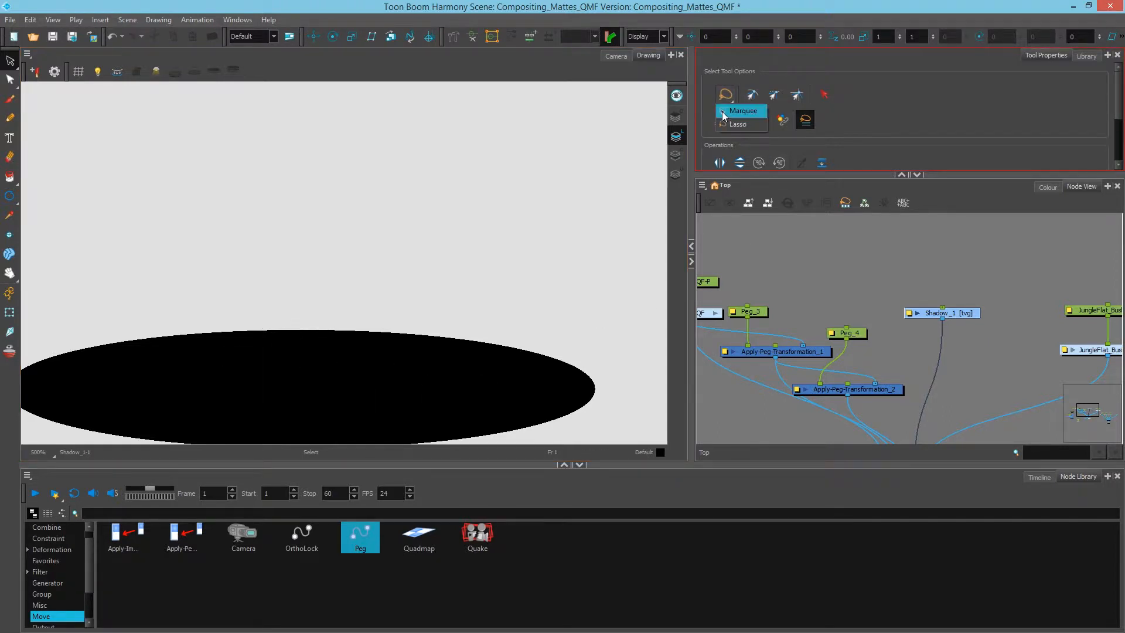
{"action": "left_click", "coordinate": [743, 110]}
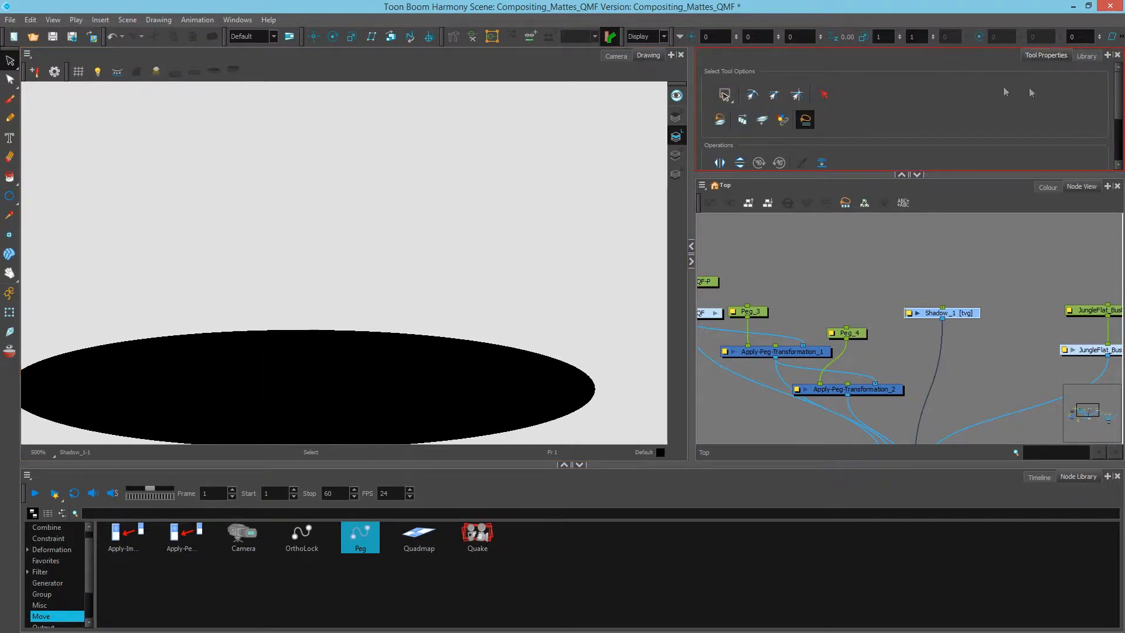
{"action": "left_click", "coordinate": [352, 335]}
{"action": "key", "text": "Delete"}
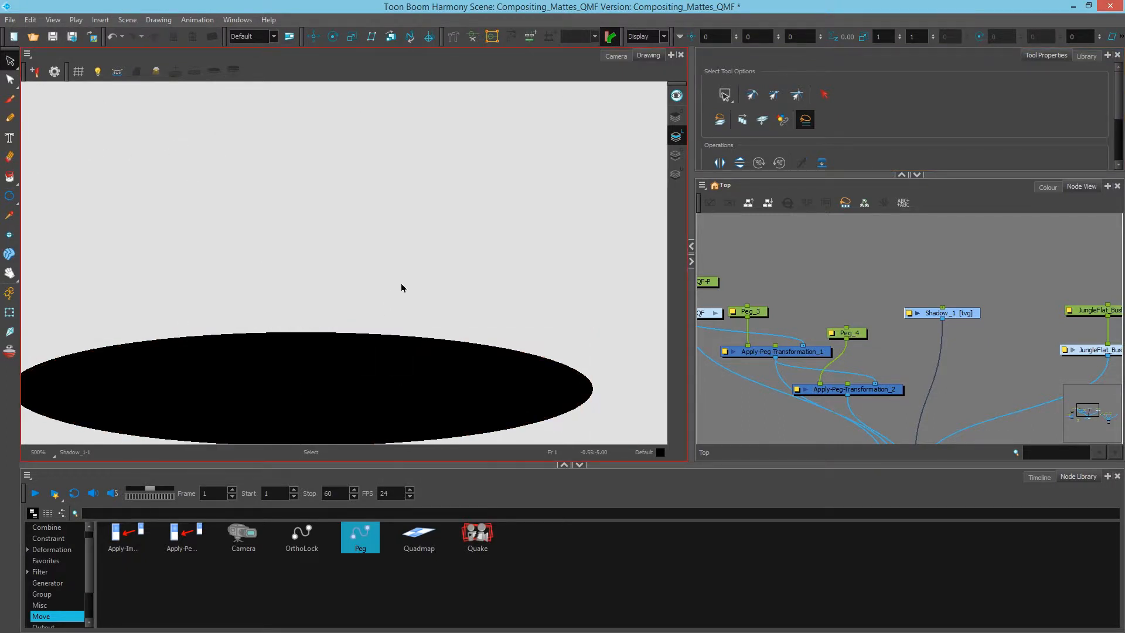
{"action": "left_click", "coordinate": [345, 343]}
{"action": "left_click_drag", "start_coordinate": [311, 276], "coordinate": [402, 384]}
{"action": "left_click", "coordinate": [615, 56]}
Add a parent peg to the Shadow_1 drawing and place it just above the drawing's node.
{"action": "left_click", "coordinate": [959, 315]}
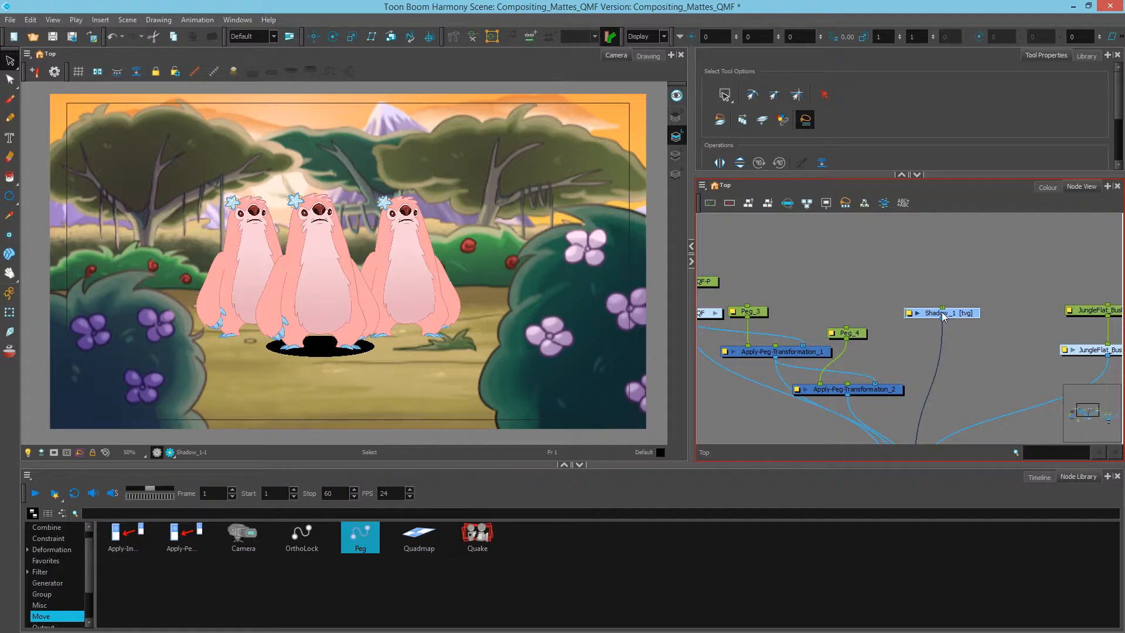
{"action": "key", "text": "ctrl+p"}
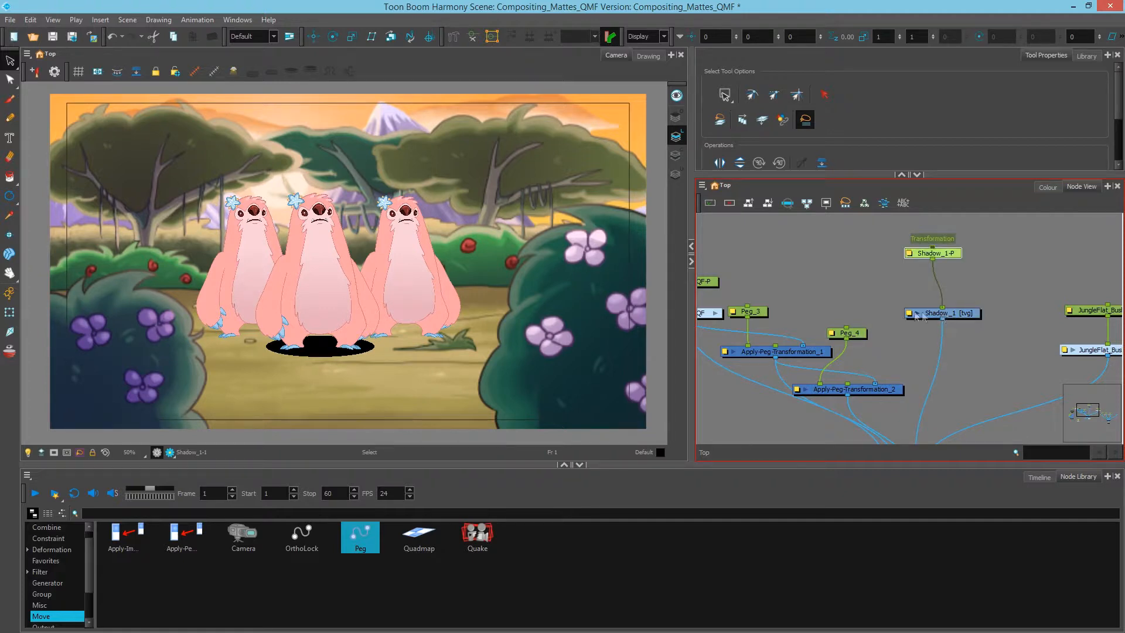
{"action": "left_click_drag", "start_coordinate": [937, 255], "coordinate": [945, 287]}
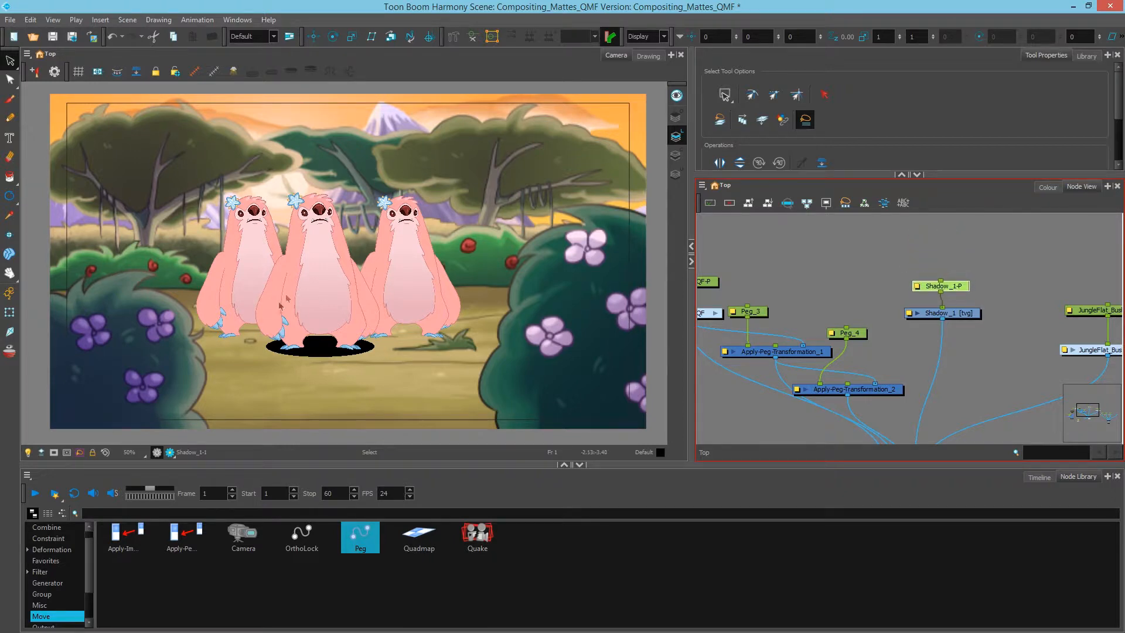
Find the Shadow effect in the node library with "sha" and insert it between the Shadow_1 drawing and the Composite.
{"action": "left_click_drag", "start_coordinate": [975, 390], "coordinate": [927, 309]}
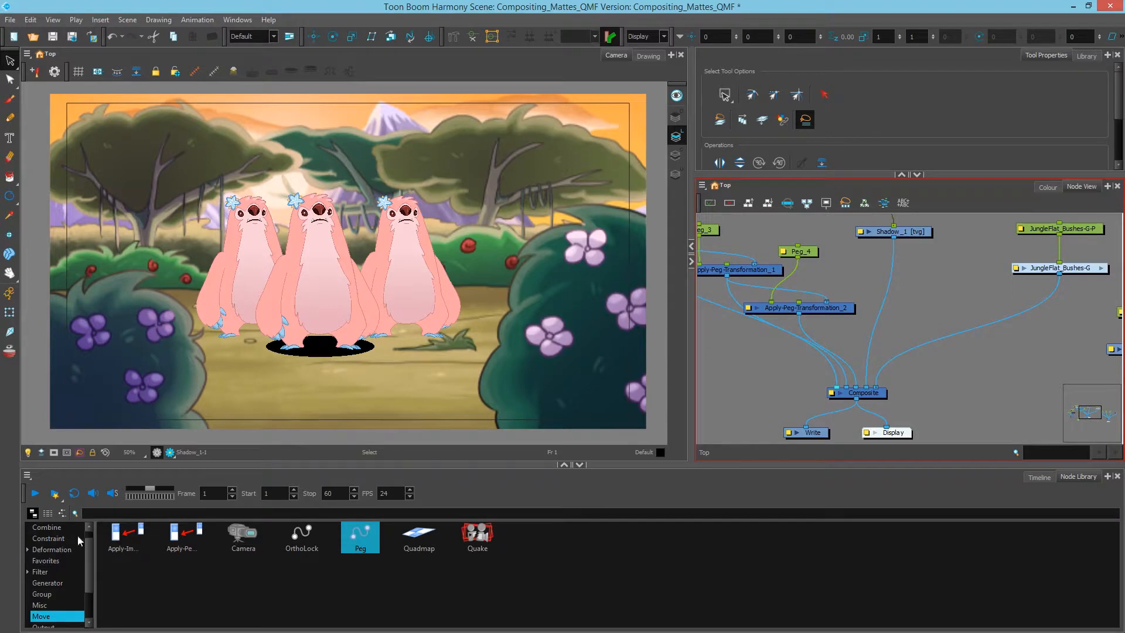
{"action": "left_click_drag", "start_coordinate": [88, 549], "coordinate": [87, 528]}
{"action": "left_click", "coordinate": [59, 539]}
{"action": "left_click", "coordinate": [107, 514]}
{"action": "type", "text": "sha"}
{"action": "left_click_drag", "start_coordinate": [244, 534], "coordinate": [908, 285]}
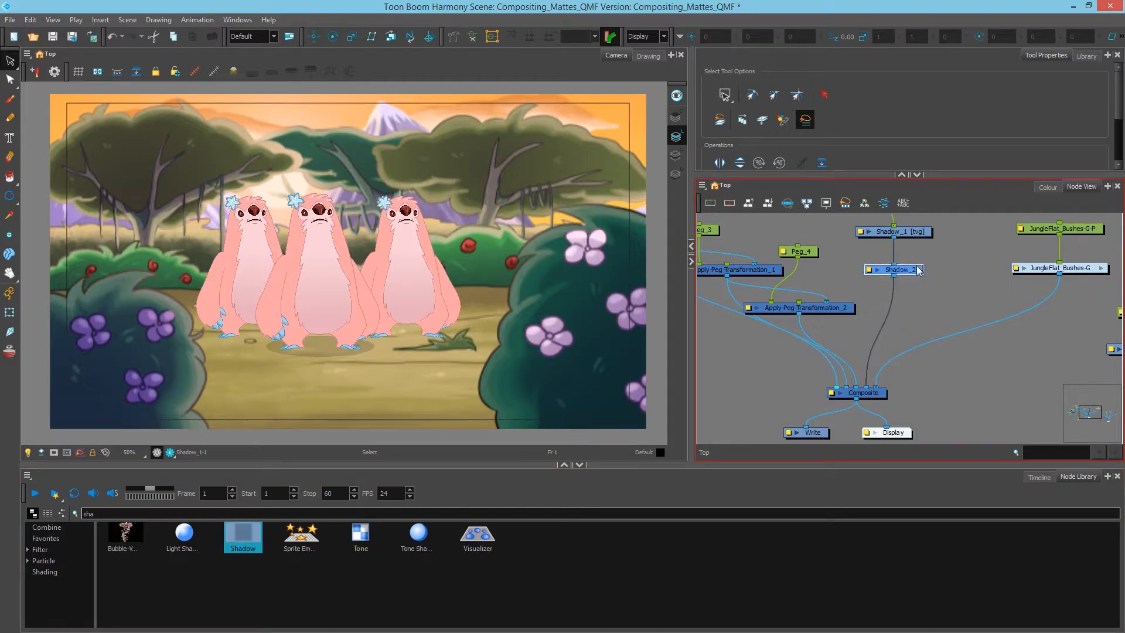
Preview the front character's shadow in Render View and return the Camera view to its OpenGL display.
{"action": "left_click", "coordinate": [171, 454]}
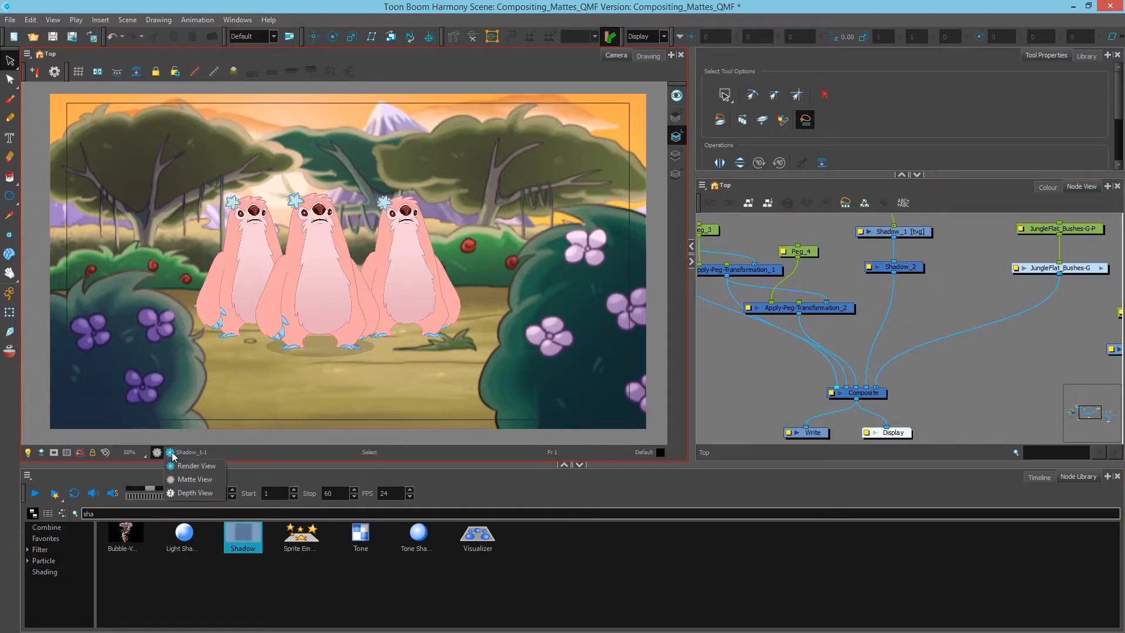
{"action": "left_click", "coordinate": [189, 466]}
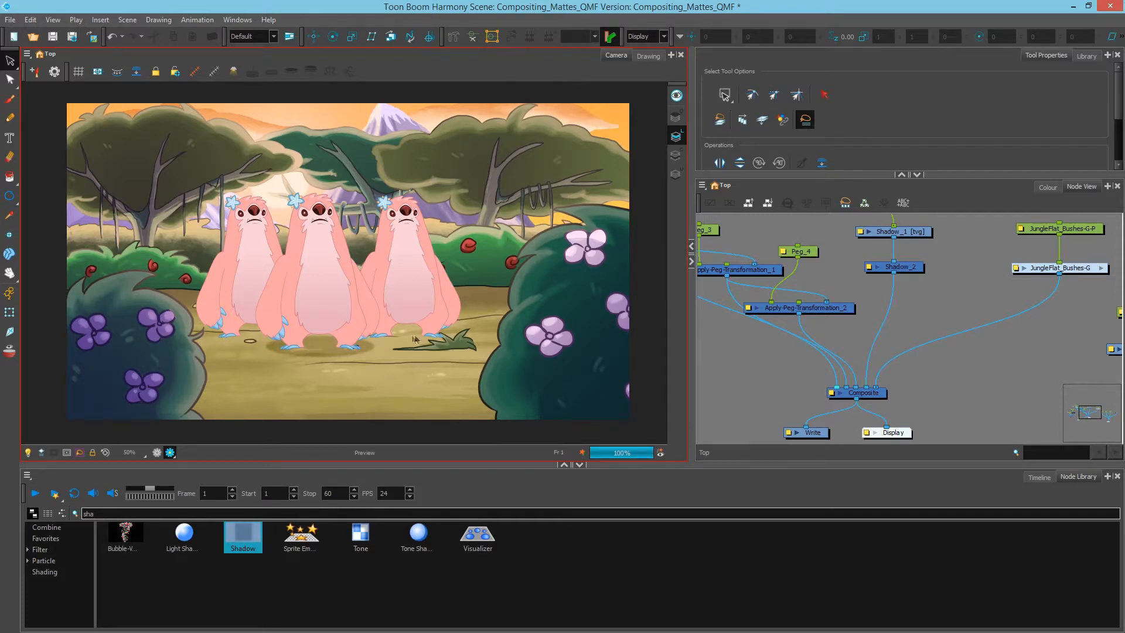
{"action": "left_click", "coordinate": [157, 453]}
{"action": "left_click_drag", "start_coordinate": [831, 279], "coordinate": [909, 322]}
{"action": "left_click", "coordinate": [819, 311]}
{"action": "left_click_drag", "start_coordinate": [987, 336], "coordinate": [934, 314]}
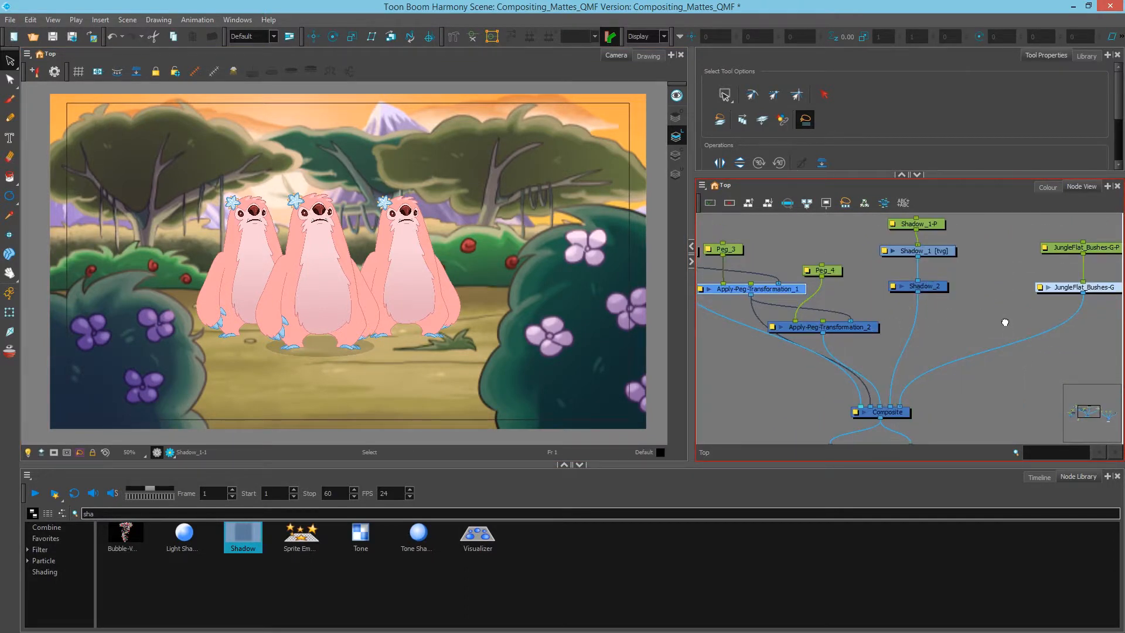
{"action": "left_click_drag", "start_coordinate": [1005, 322], "coordinate": [958, 352]}
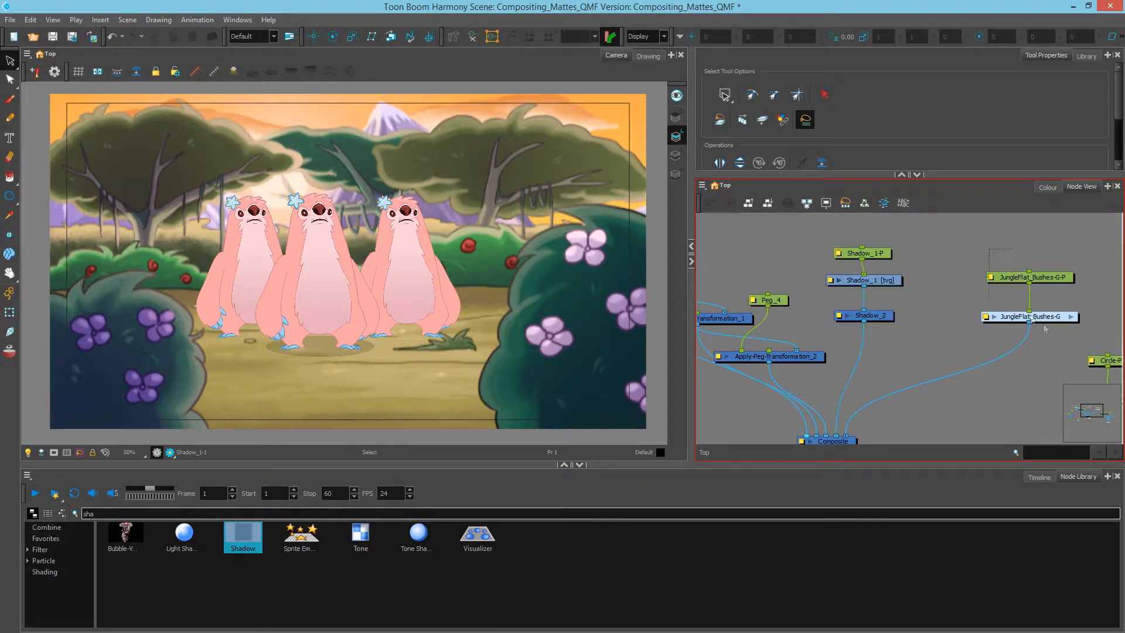
{"action": "left_click_drag", "start_coordinate": [895, 344], "coordinate": [952, 333]}
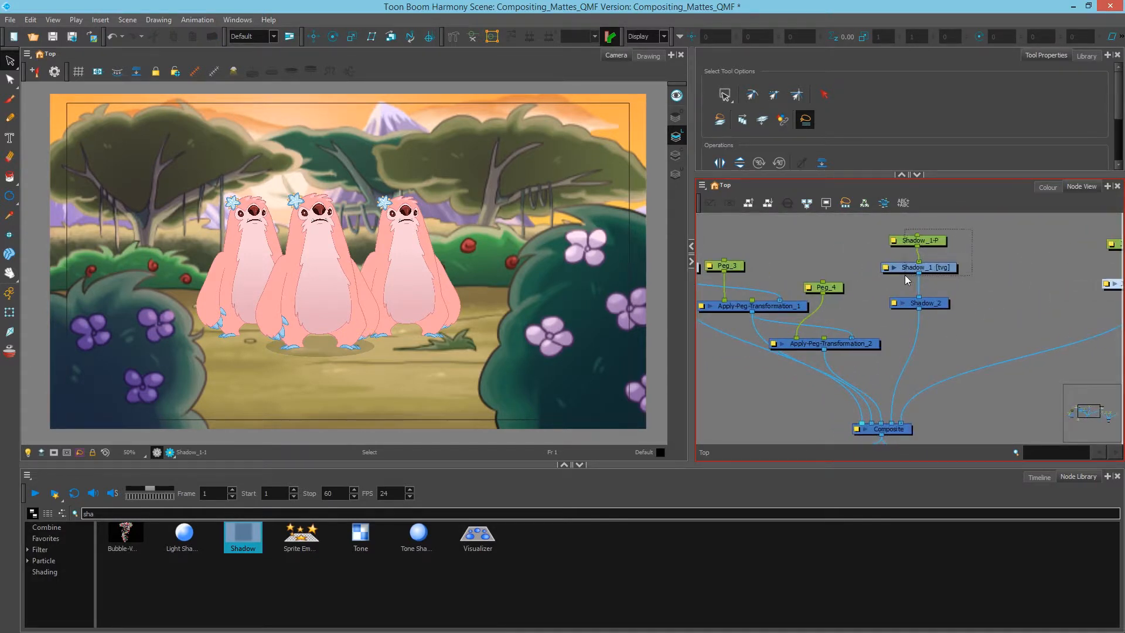
Duplicate the Shadow_1 drawing together with its peg and connect the copy to the Shadow_2 effect.
{"action": "left_click_drag", "start_coordinate": [938, 304], "coordinate": [941, 348]}
{"action": "left_click_drag", "start_coordinate": [976, 289], "coordinate": [897, 338]}
{"action": "left_click_drag", "start_coordinate": [913, 334], "coordinate": [796, 272]}
{"action": "left_click_drag", "start_coordinate": [871, 324], "coordinate": [839, 311]}
{"action": "key", "text": "ctrl+c"}
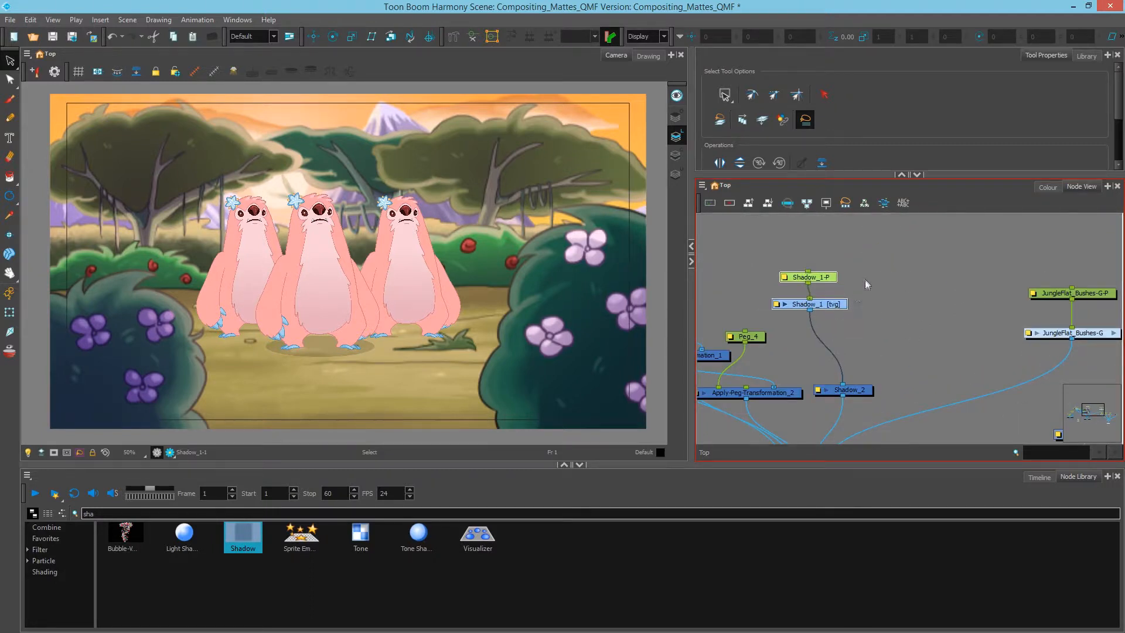
{"action": "key", "text": "ctrl+v"}
{"action": "left_click_drag", "start_coordinate": [902, 300], "coordinate": [818, 363]}
{"action": "left_click_drag", "start_coordinate": [912, 280], "coordinate": [893, 372]}
Select the copied shadow's peg and translate the shadow beneath the left character's feet.
{"action": "left_click", "coordinate": [908, 337]}
{"action": "left_click", "coordinate": [909, 256]}
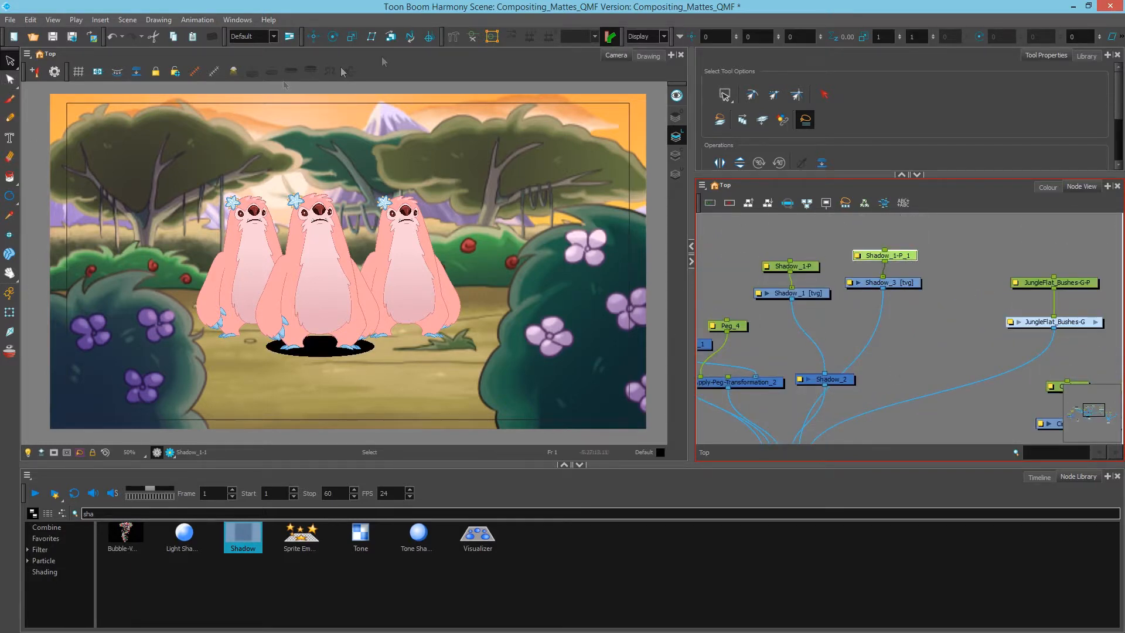
{"action": "left_click", "coordinate": [313, 36]}
{"action": "left_click_drag", "start_coordinate": [454, 320], "coordinate": [389, 309]}
Duplicate the shadow drawing and peg again and connect this second copy to the main Composite.
{"action": "left_click_drag", "start_coordinate": [932, 307], "coordinate": [882, 233]}
{"action": "key", "text": "ctrl+d"}
{"action": "left_click_drag", "start_coordinate": [943, 334], "coordinate": [798, 379]}
{"action": "left_click", "coordinate": [979, 270]}
{"action": "left_click_drag", "start_coordinate": [963, 217], "coordinate": [951, 260]}
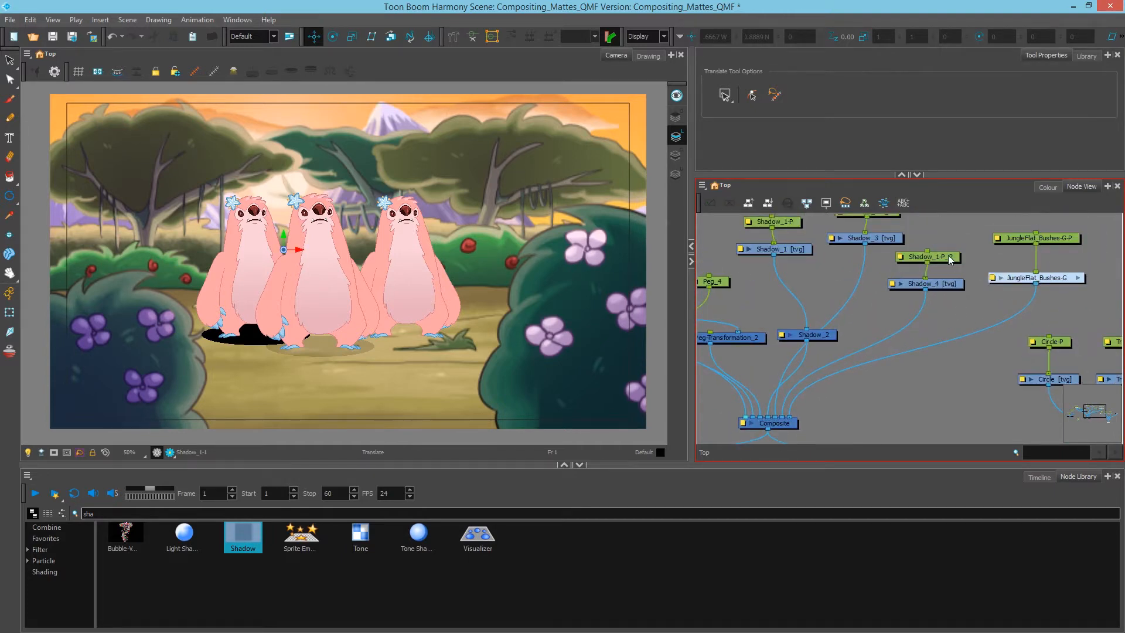
Translate the second shadow copy beneath the right character and reposition the pivot of the left character's shadow onto its ellipse.
{"action": "left_click", "coordinate": [951, 259]}
{"action": "left_click_drag", "start_coordinate": [354, 291], "coordinate": [409, 335]}
{"action": "left_click_drag", "start_coordinate": [933, 239], "coordinate": [929, 278]}
{"action": "left_click", "coordinate": [891, 253]}
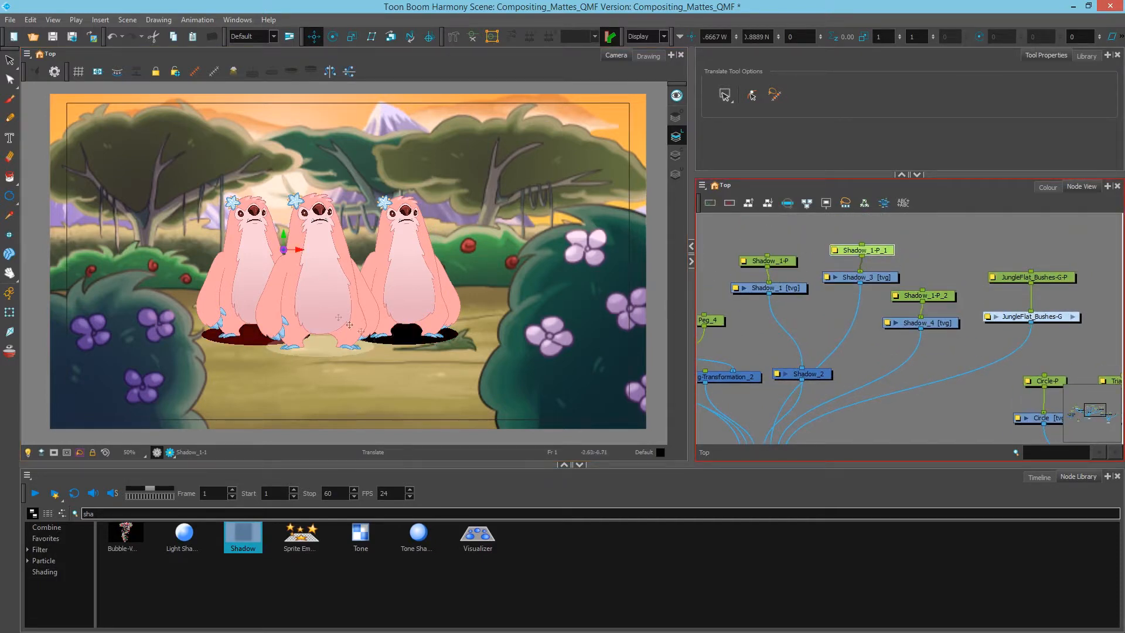
{"action": "left_click_drag", "start_coordinate": [283, 250], "coordinate": [252, 335]}
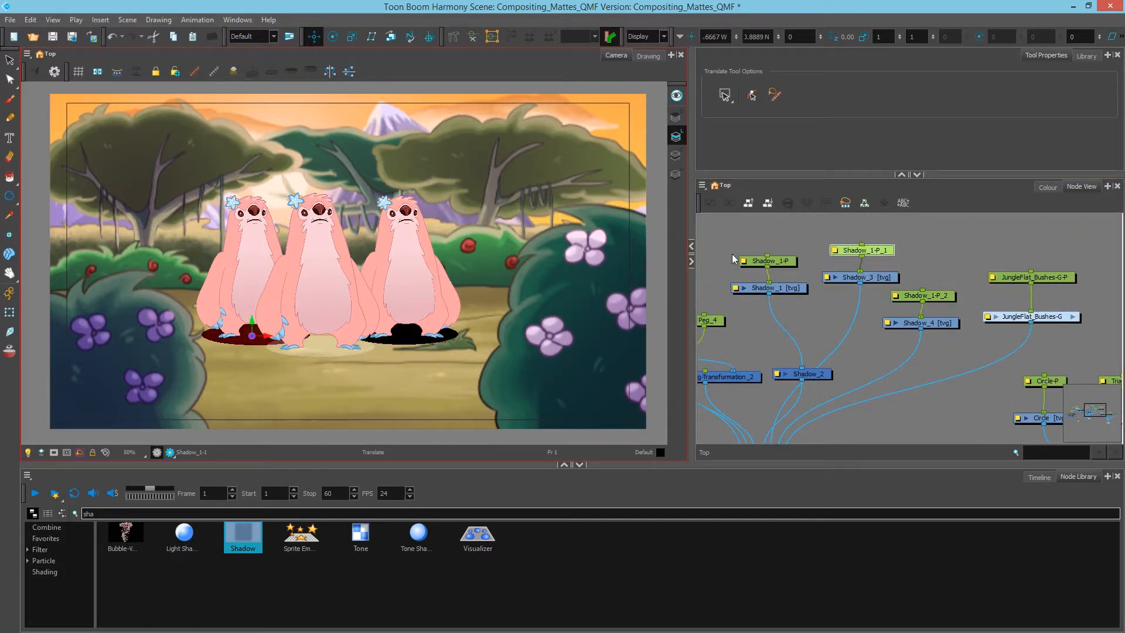
{"action": "left_click", "coordinate": [762, 261]}
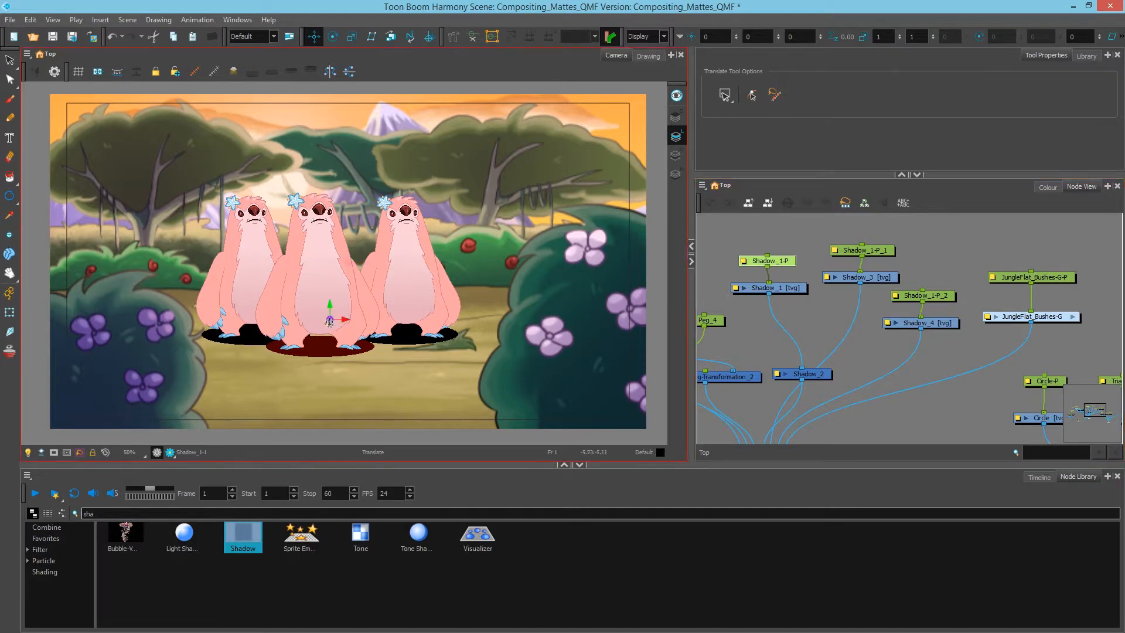
Give each of the three shadow drawings its own Shadow effect and preview the shadows up close in Render View.
{"action": "left_click_drag", "start_coordinate": [818, 376], "coordinate": [804, 331]}
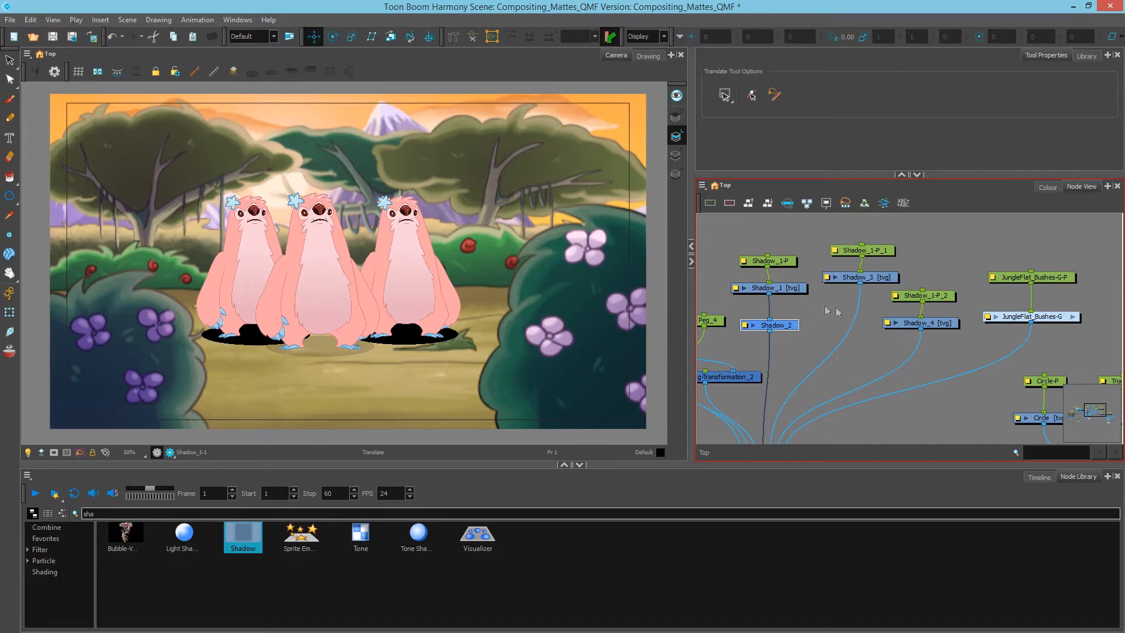
{"action": "key", "text": "ctrl+v"}
{"action": "left_click_drag", "start_coordinate": [896, 305], "coordinate": [919, 348]}
{"action": "key", "text": "ctrl+v"}
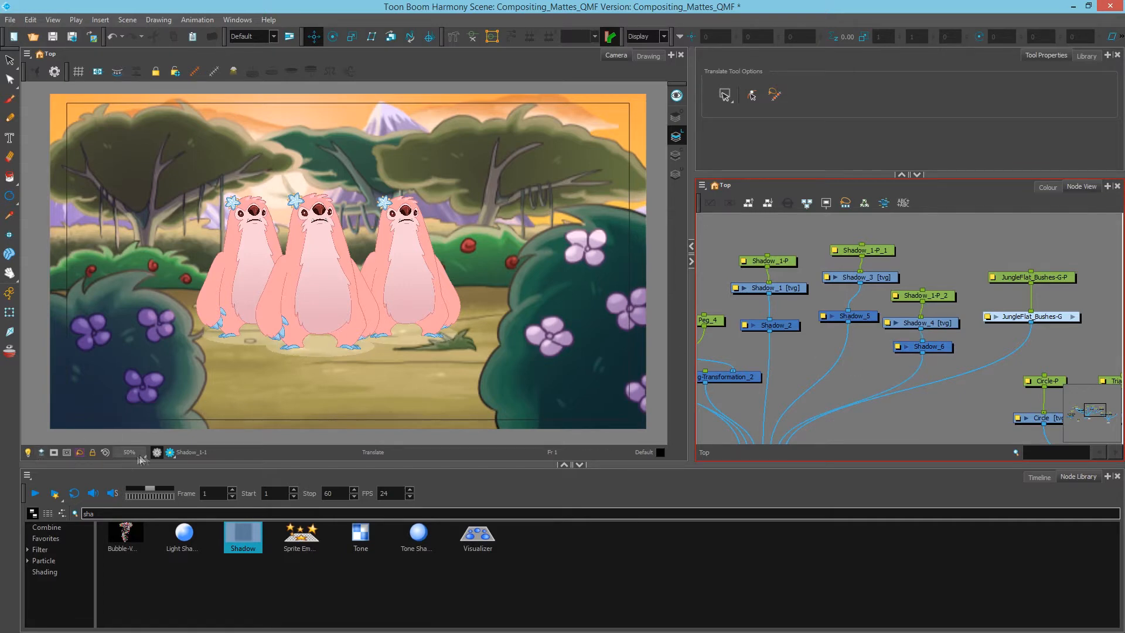
{"action": "left_click", "coordinate": [170, 453]}
{"action": "scroll", "coordinate": [290, 367], "scroll_direction": "up", "scroll_amount": 2}
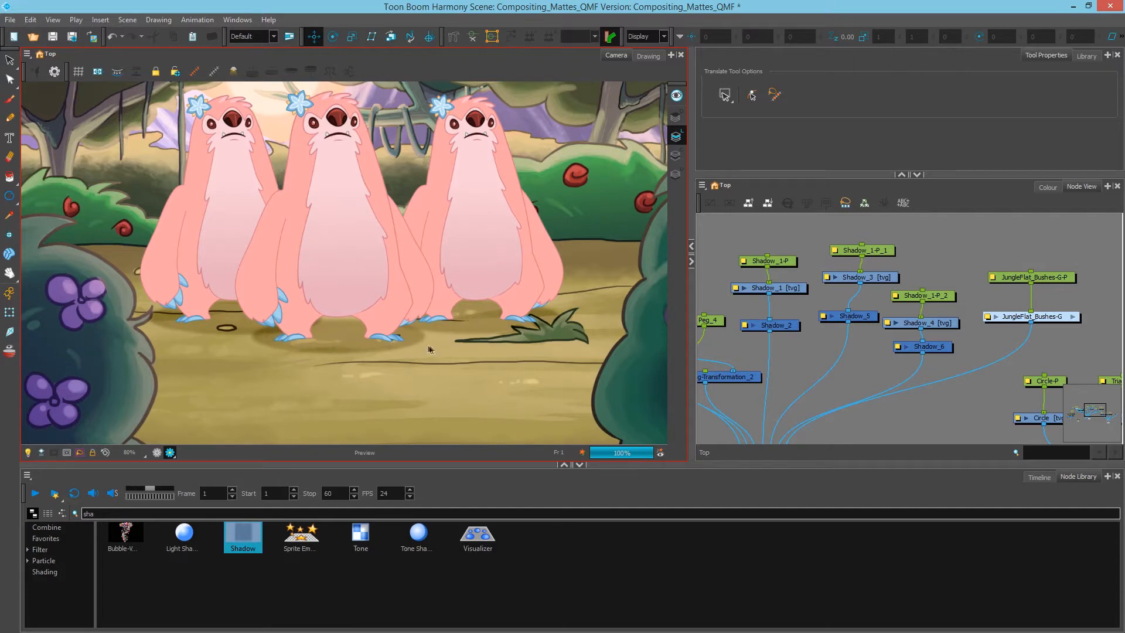
Line up the three Shadow effects lower in the node network and add a new Composite node above them.
{"action": "left_click_drag", "start_coordinate": [797, 329], "coordinate": [813, 378]}
{"action": "left_click_drag", "start_coordinate": [858, 316], "coordinate": [866, 377]}
{"action": "left_click_drag", "start_coordinate": [943, 348], "coordinate": [943, 382]}
{"action": "mouse_move", "coordinate": [785, 351]}
{"action": "left_mouse_down"}
{"action": "mouse_move", "coordinate": [924, 366]}
{"action": "mouse_move", "coordinate": [789, 365]}
{"action": "left_mouse_up"}
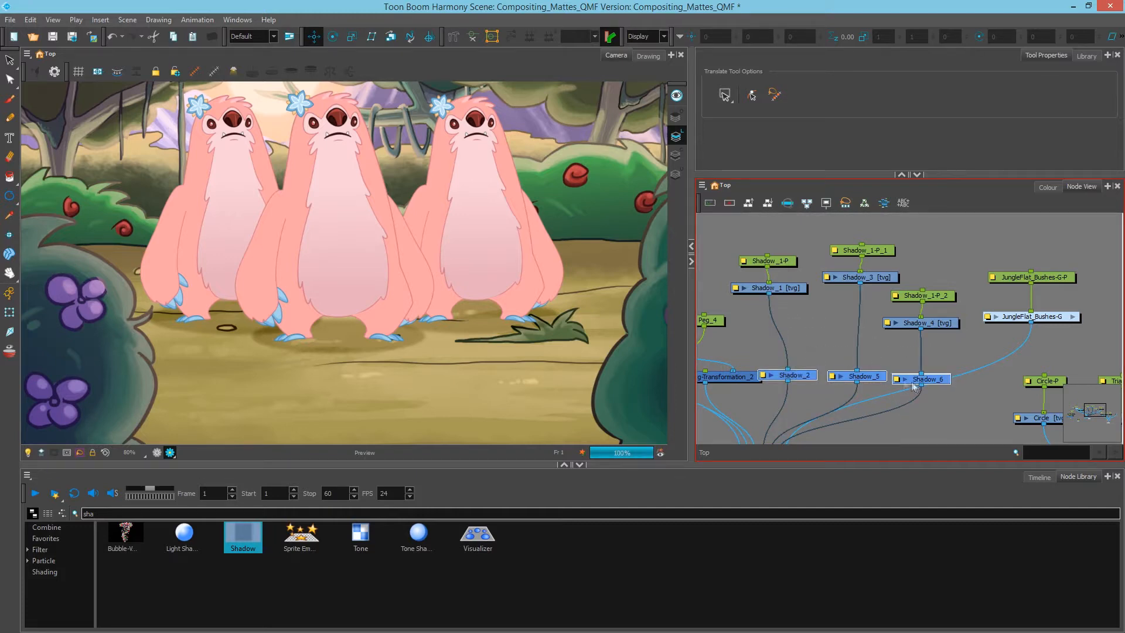
{"action": "left_click", "coordinate": [830, 351]}
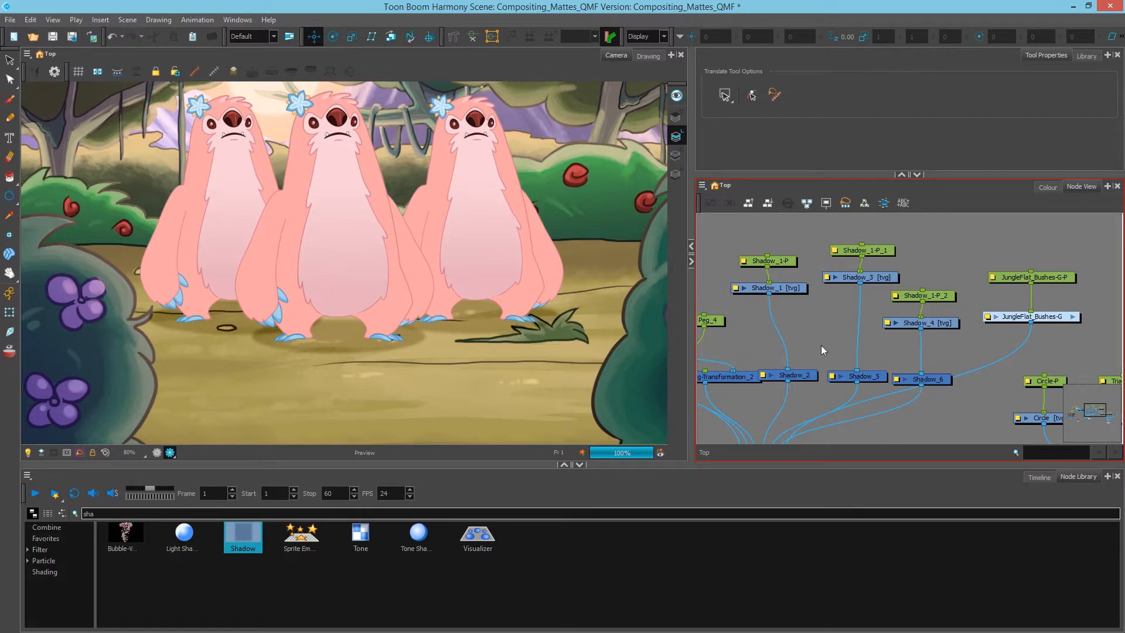
{"action": "key", "text": "ctrl+7"}
{"action": "left_click_drag", "start_coordinate": [836, 332], "coordinate": [847, 340]}
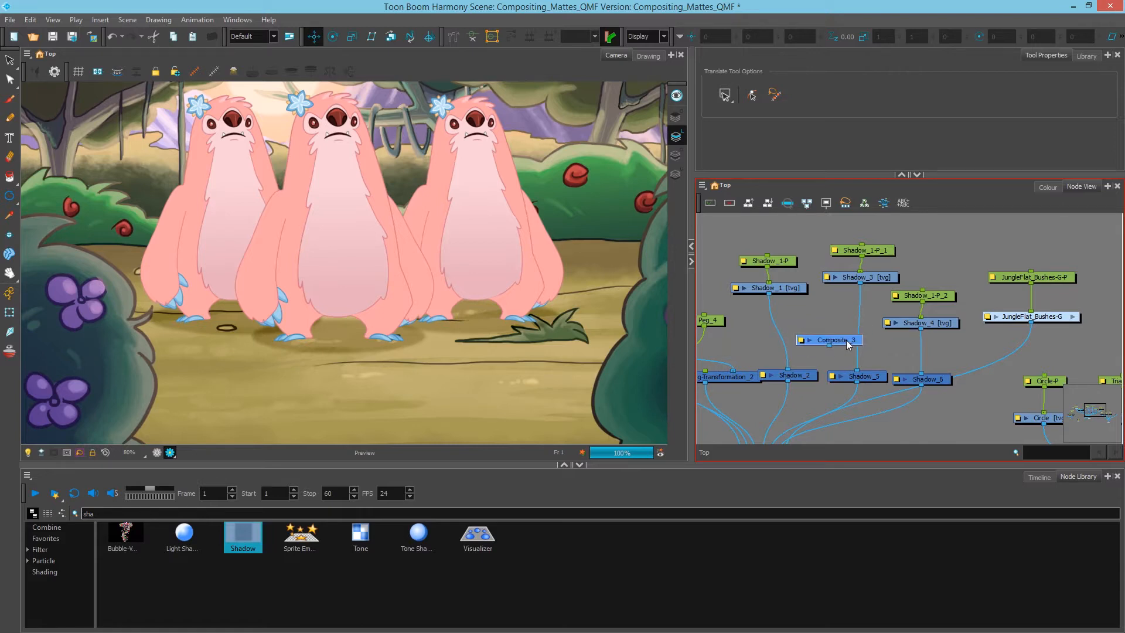
Connect the Shadow_1, Shadow_3 and Shadow_4 drawings to the new Composite and feed it into the Shadow_2 effect.
{"action": "left_click_drag", "start_coordinate": [769, 294], "coordinate": [829, 331]}
{"action": "left_click_drag", "start_coordinate": [859, 283], "coordinate": [841, 336]}
{"action": "left_click_drag", "start_coordinate": [921, 329], "coordinate": [786, 374]}
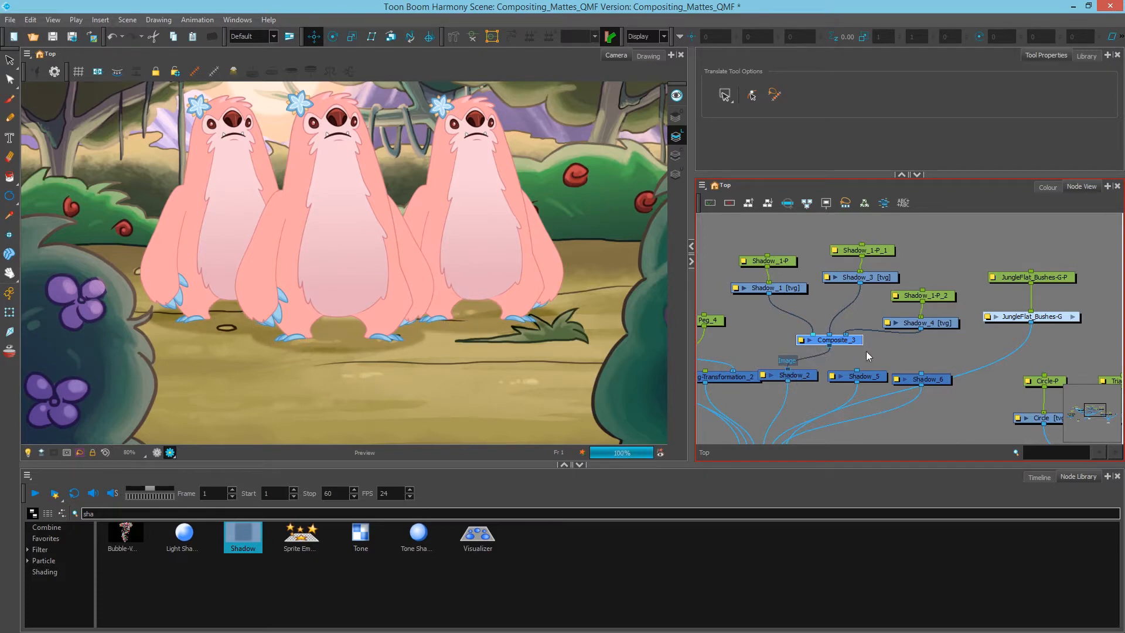
Delete the redundant Shadow_5 and Shadow_6 effects and align the new Composite and Shadow_2 beneath the drawings.
{"action": "left_click_drag", "start_coordinate": [865, 352], "coordinate": [911, 386]}
{"action": "key", "text": "Delete"}
{"action": "left_click_drag", "start_coordinate": [804, 374], "coordinate": [862, 344]}
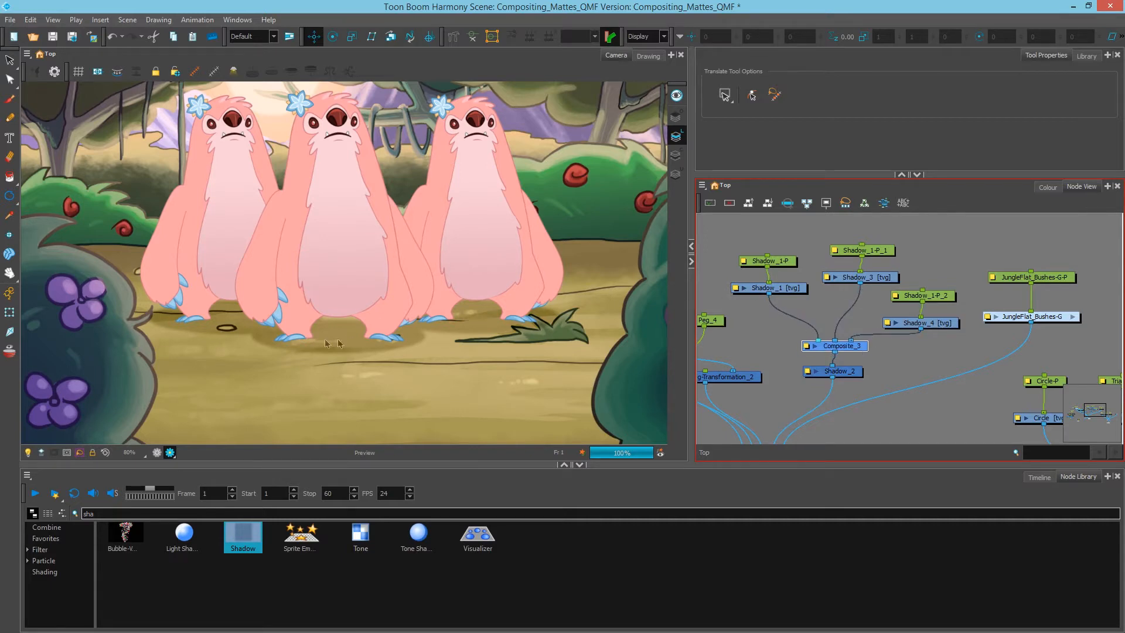
{"action": "left_click_drag", "start_coordinate": [852, 348], "coordinate": [850, 345]}
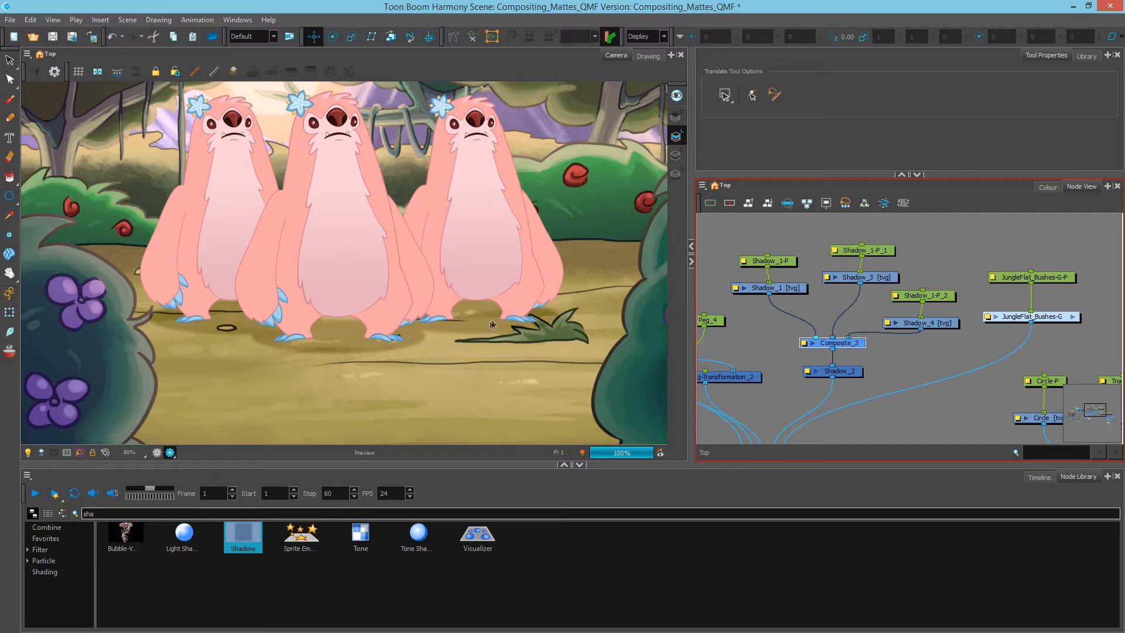
{"action": "left_click_drag", "start_coordinate": [837, 372], "coordinate": [838, 394]}
Move the Shadow_4 drawing and its peg up beside the other shadow drawings.
{"action": "left_click_drag", "start_coordinate": [936, 323], "coordinate": [938, 320]}
{"action": "left_click_drag", "start_coordinate": [936, 281], "coordinate": [936, 319]}
{"action": "left_click_drag", "start_coordinate": [936, 320], "coordinate": [956, 284]}
Repaint the right character's shadow ellipse with the COMP palette's RED colour using the Paint tool in the Drawing view.
{"action": "left_click", "coordinate": [959, 304]}
{"action": "left_click", "coordinate": [1048, 187]}
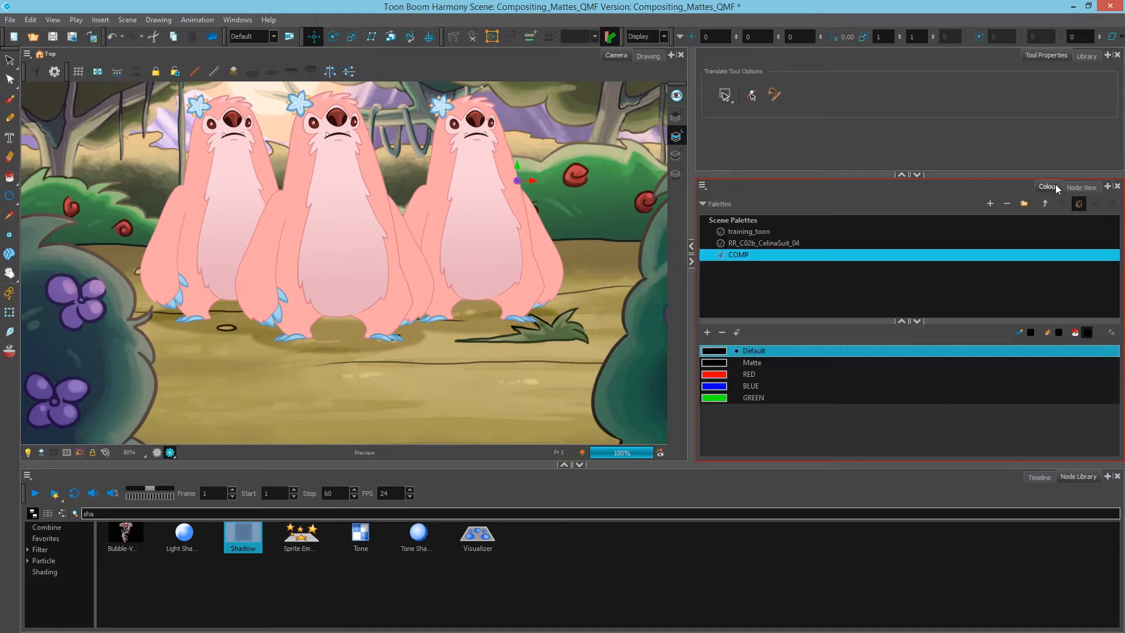
{"action": "left_click", "coordinate": [455, 322]}
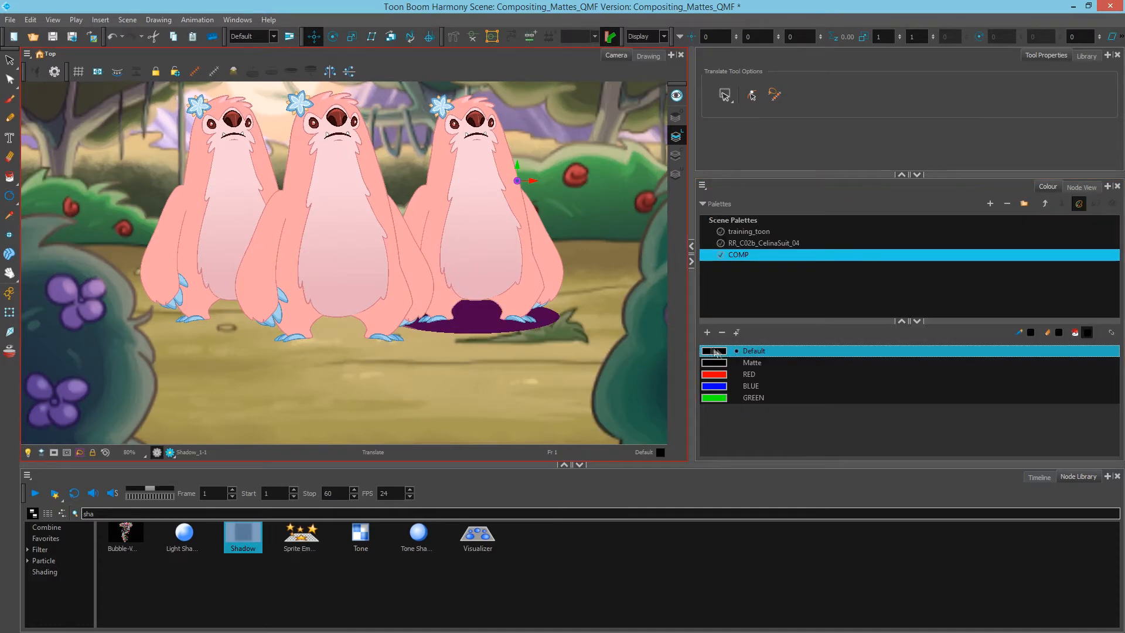
{"action": "left_click", "coordinate": [754, 376]}
{"action": "left_click", "coordinate": [648, 56]}
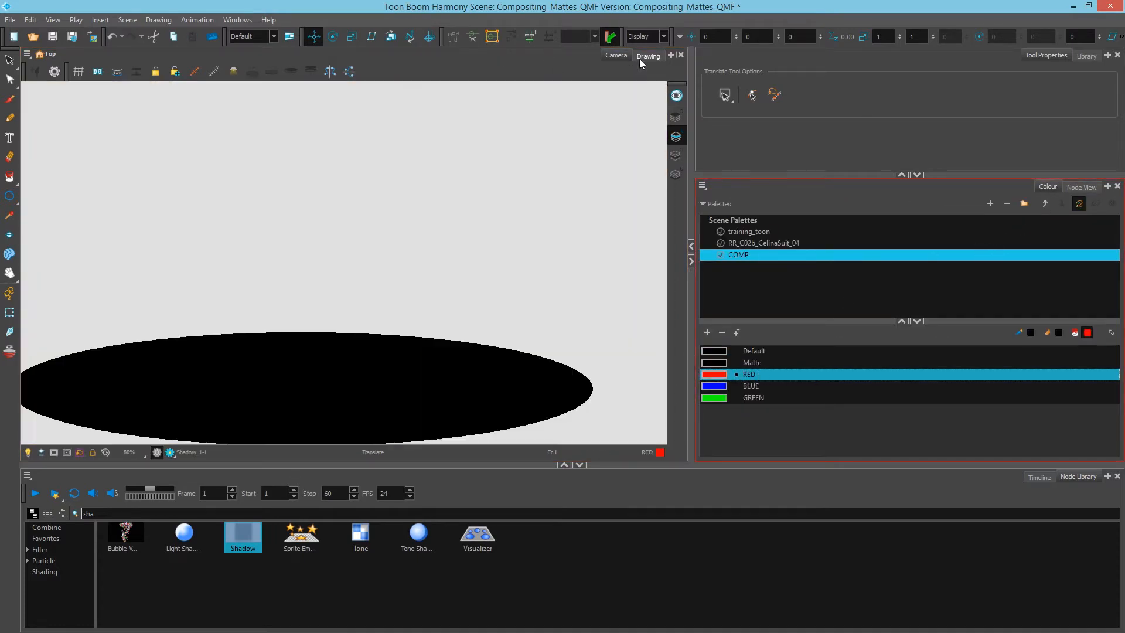
{"action": "left_click", "coordinate": [9, 176]}
{"action": "left_click", "coordinate": [358, 361]}
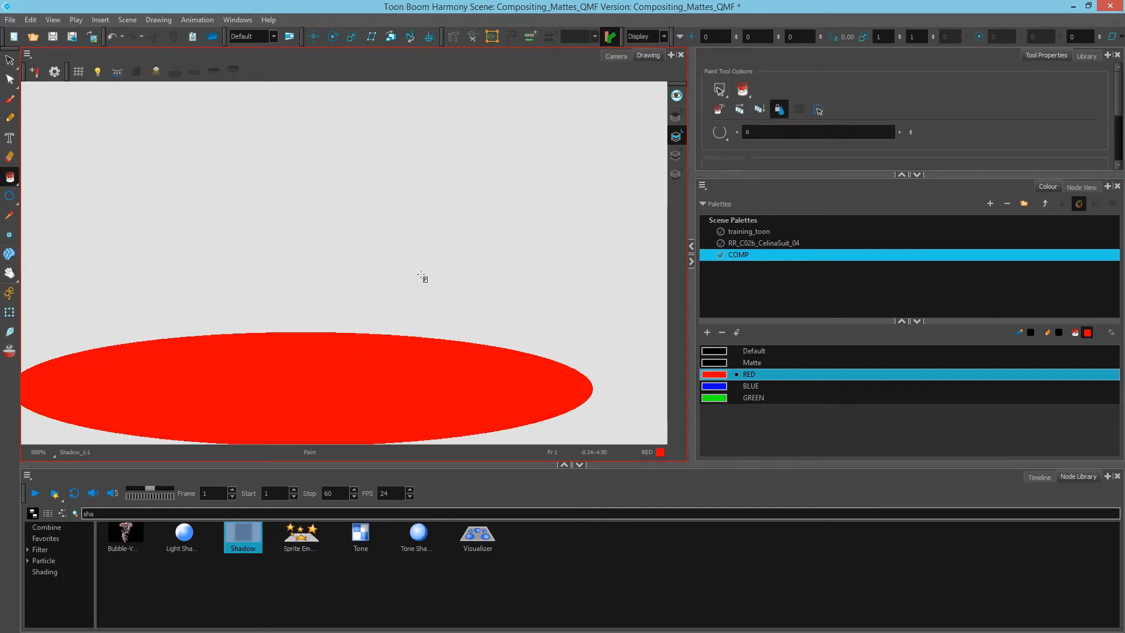
Check the fill of the Shadow_3 and Shadow_1 drawings in the Drawing view and return to the Camera view.
{"action": "left_click", "coordinate": [1081, 187]}
{"action": "left_click", "coordinate": [890, 278]}
{"action": "left_click", "coordinate": [791, 289]}
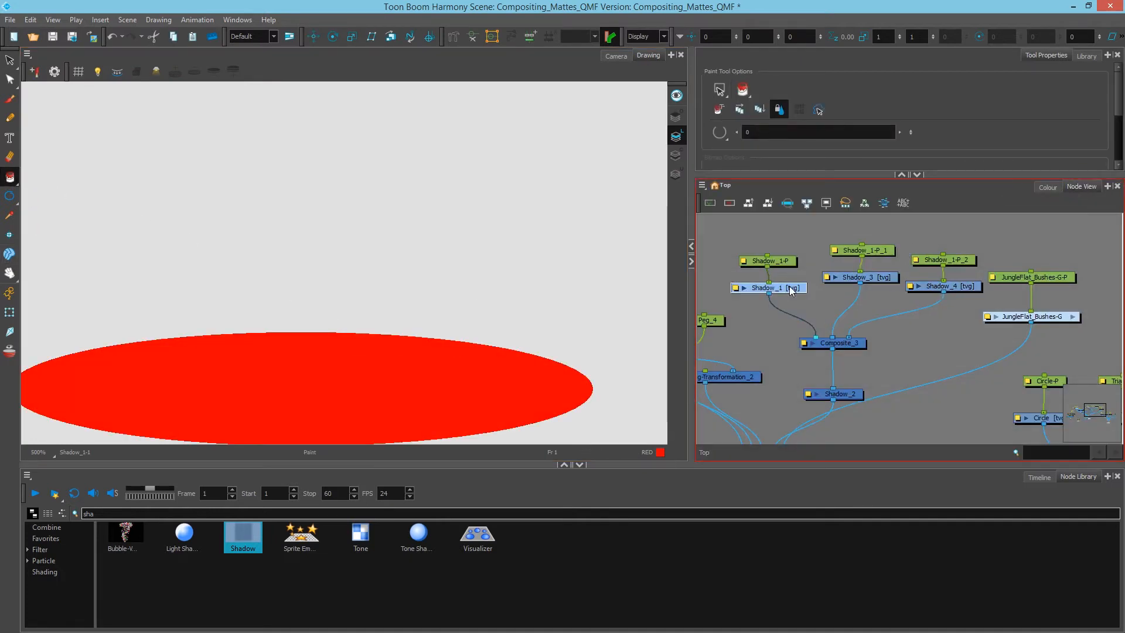
{"action": "left_click", "coordinate": [606, 56]}
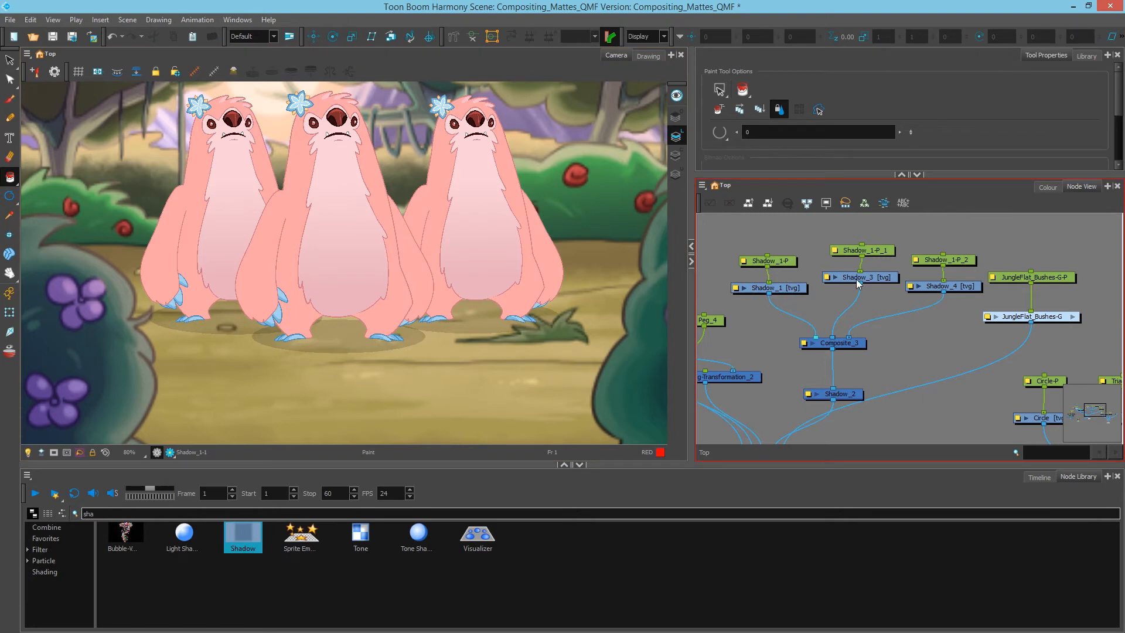
Nudge the Shadow_1 drawing node up closer to its peg.
{"action": "left_click", "coordinate": [787, 288]}
{"action": "left_click_drag", "start_coordinate": [791, 287], "coordinate": [790, 278]}
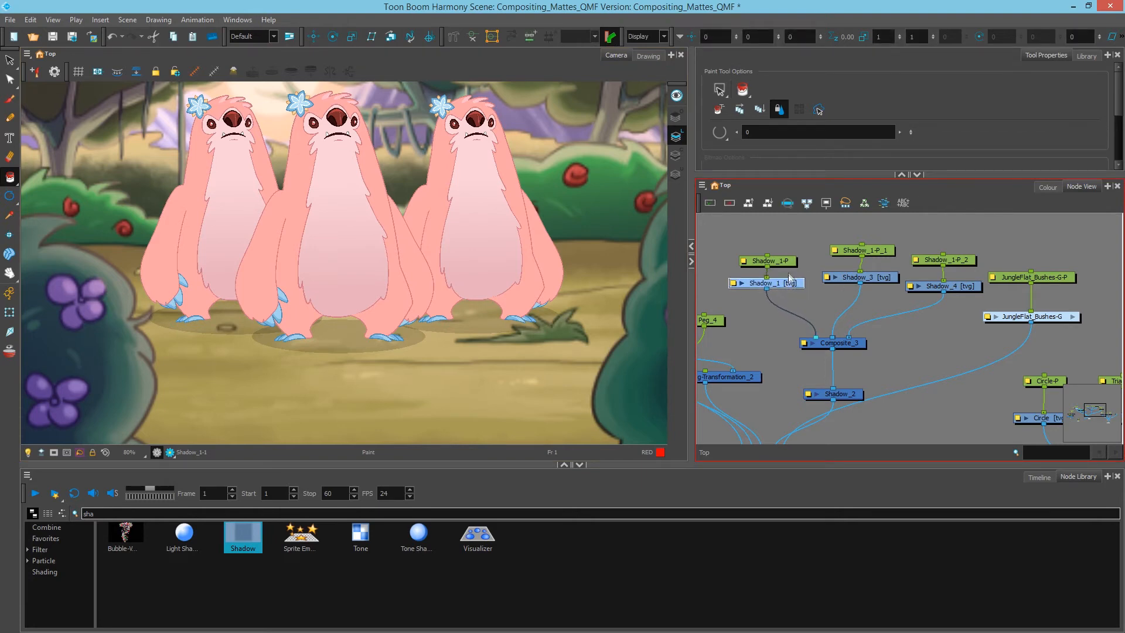
{"action": "left_click", "coordinate": [909, 345]}
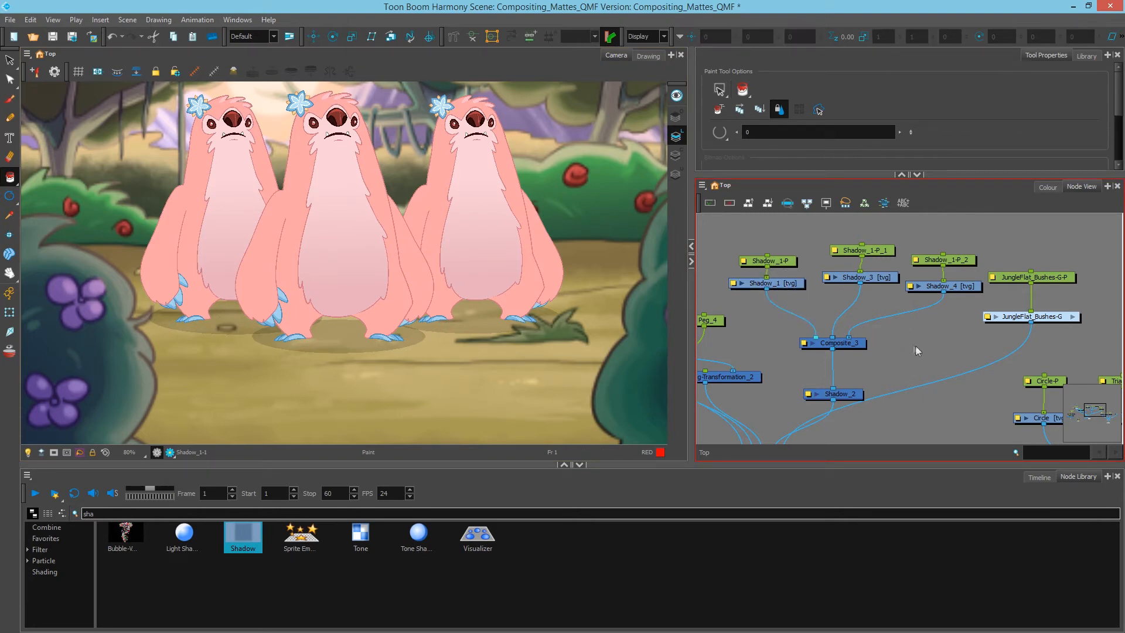
Compare the rendered shadows with Shadow_2 detached and reinserted below the shadow Composite, and examine the effect's layer properties.
{"action": "left_click", "coordinate": [170, 452]}
{"action": "left_click", "coordinate": [844, 394]}
{"action": "mouse_move", "coordinate": [853, 396]}
{"action": "left_mouse_down"}
{"action": "mouse_move", "coordinate": [852, 385]}
{"action": "mouse_move", "coordinate": [900, 414]}
{"action": "left_mouse_up"}
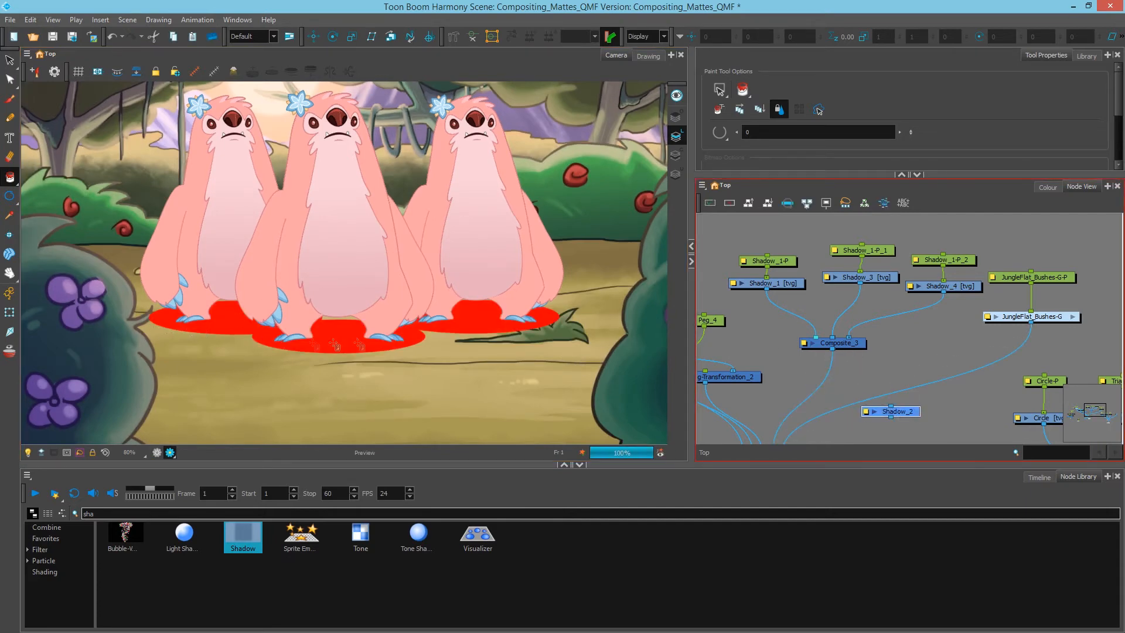
{"action": "left_click_drag", "start_coordinate": [900, 415], "coordinate": [849, 384]}
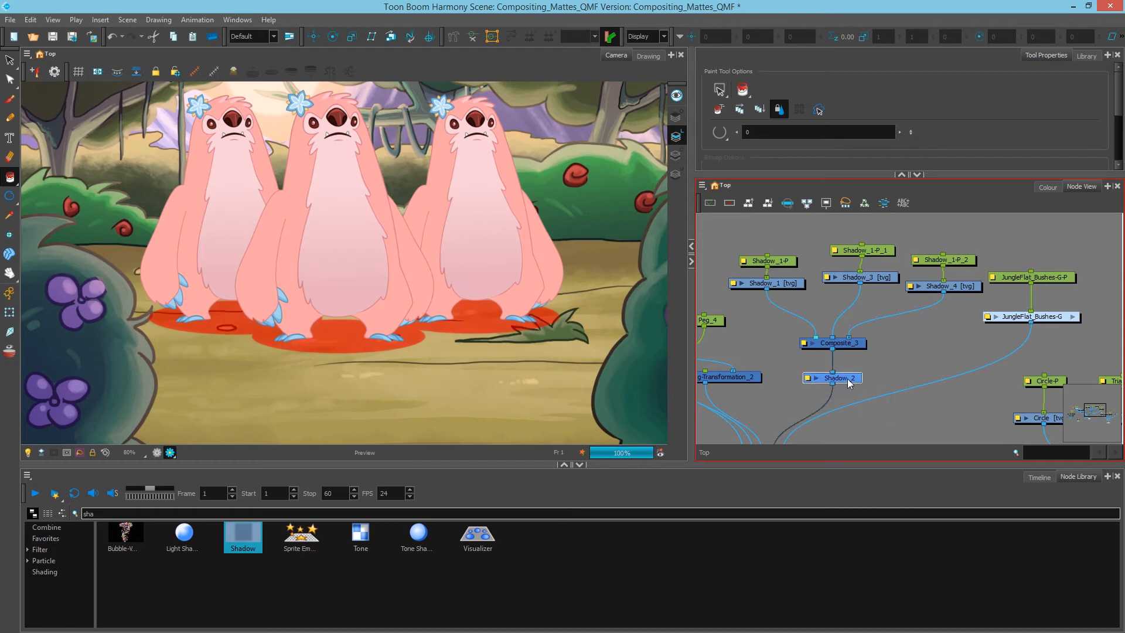
{"action": "double_click", "coordinate": [844, 379]}
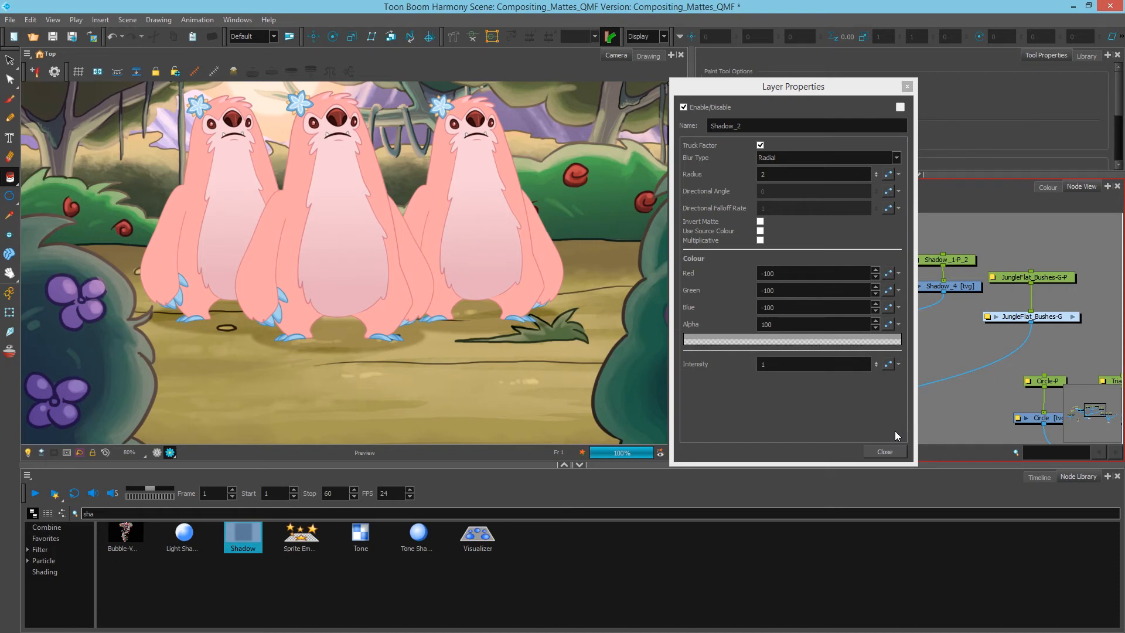
{"action": "left_click", "coordinate": [885, 452]}
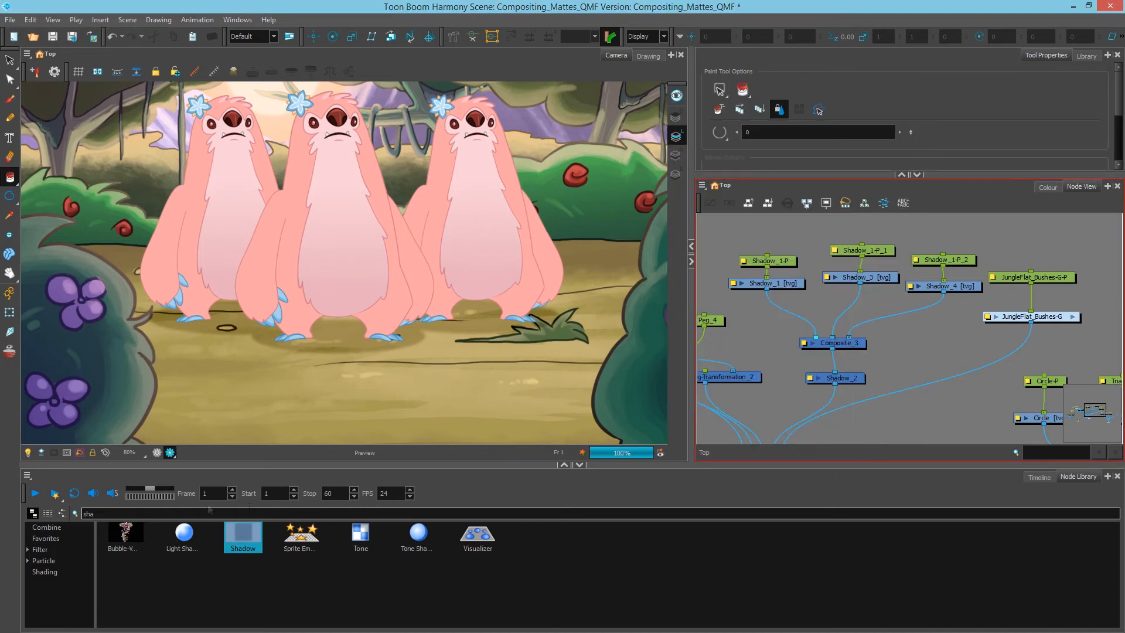